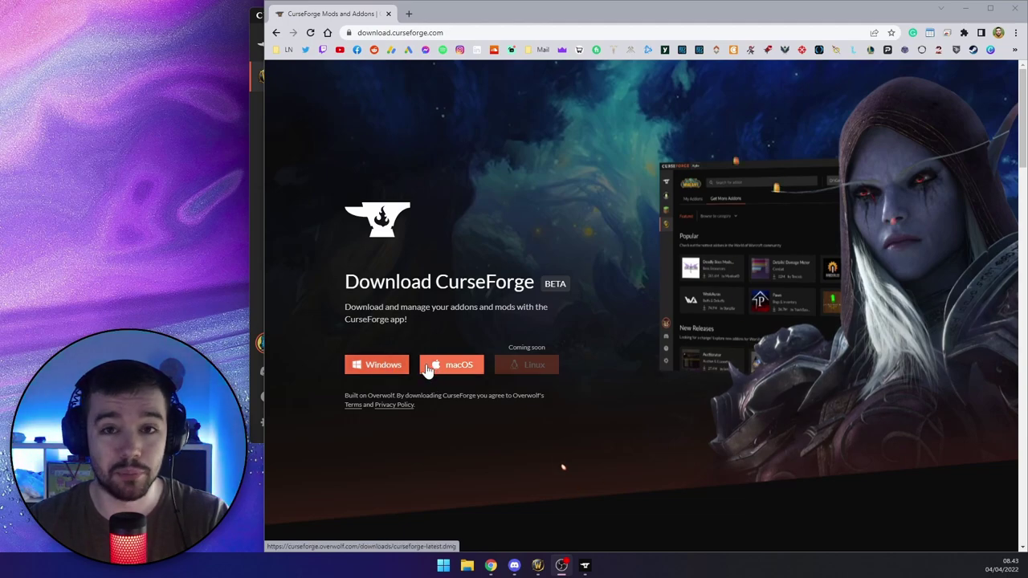
Bring CurseForge to the front, make its window narrower and move it to a new spot
click(259, 22)
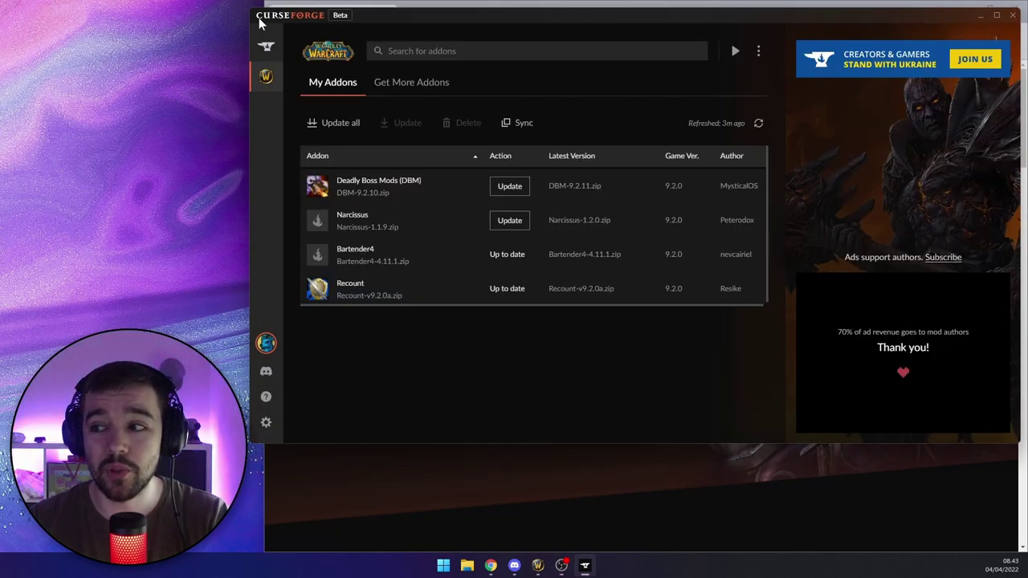
drag(255, 68, 333, 68)
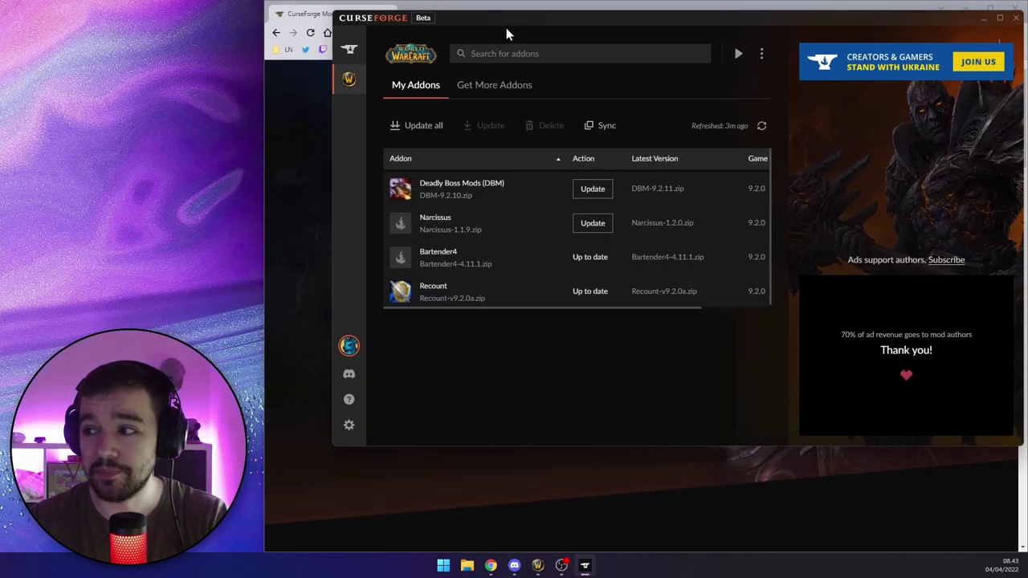
drag(509, 24, 466, 32)
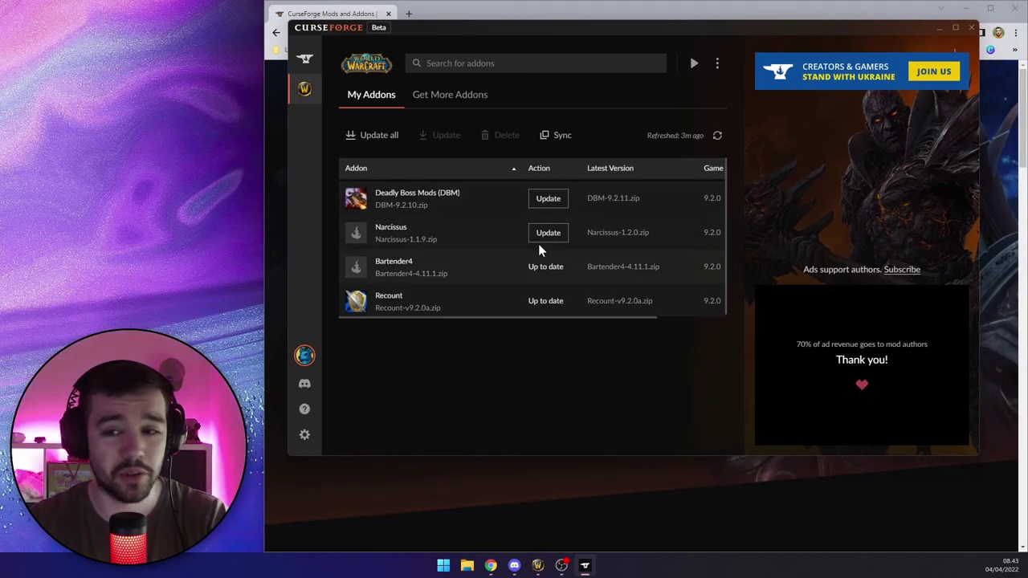
Browse the full list of popular World of Warcraft addons, then return to My Addons
click(306, 60)
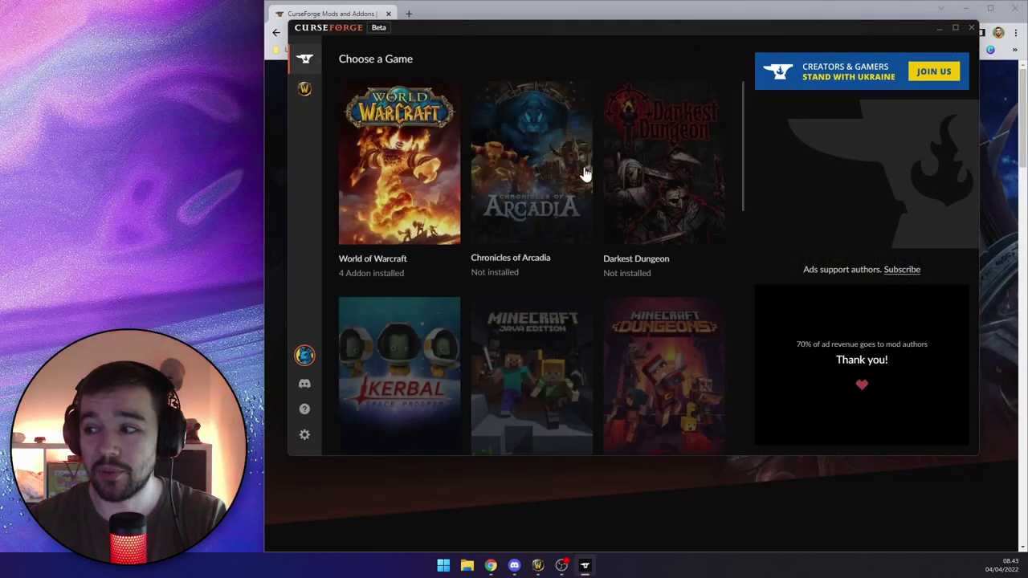
click(407, 182)
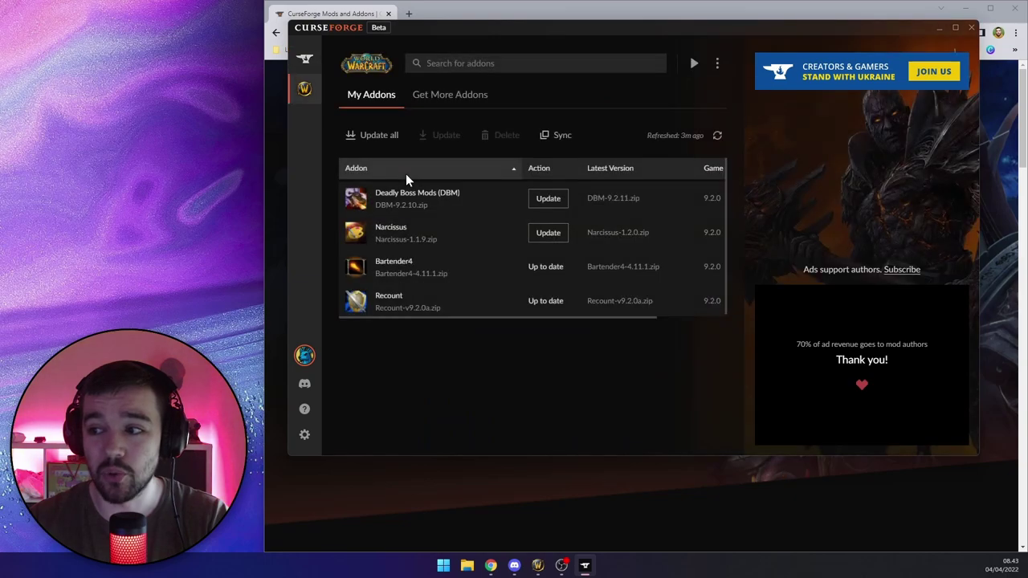
click(446, 102)
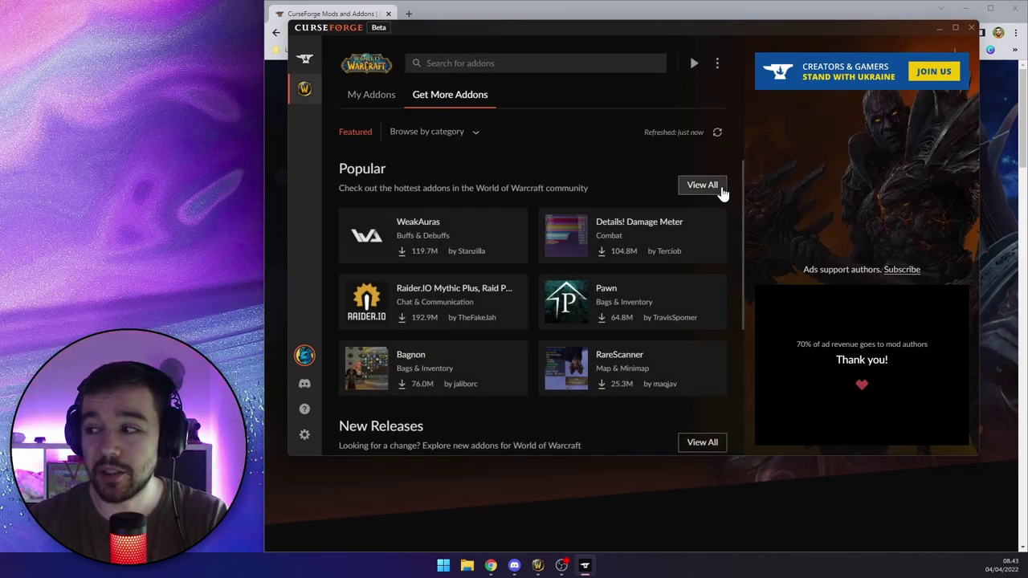
click(702, 185)
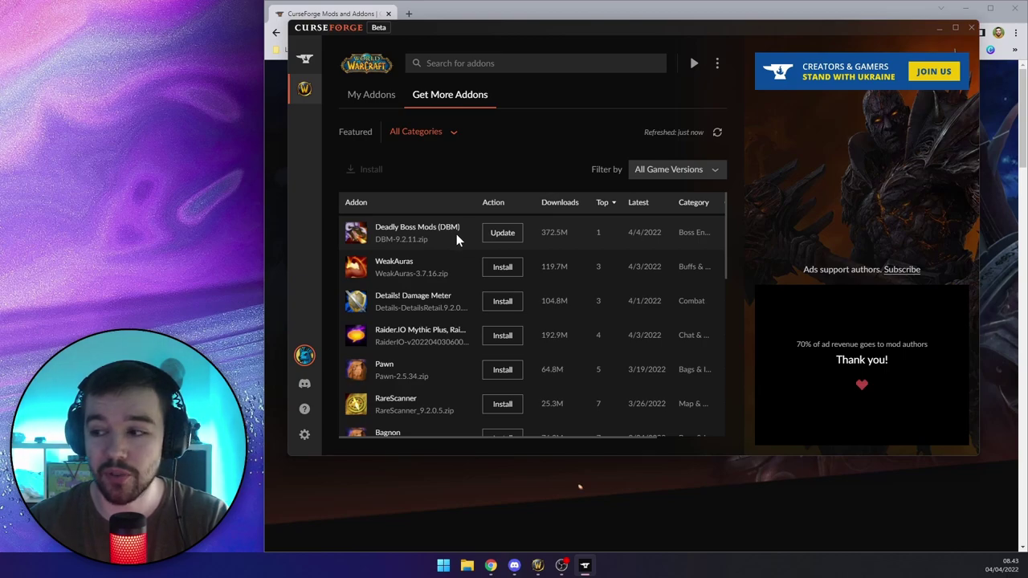
scroll(453, 253, down, 5)
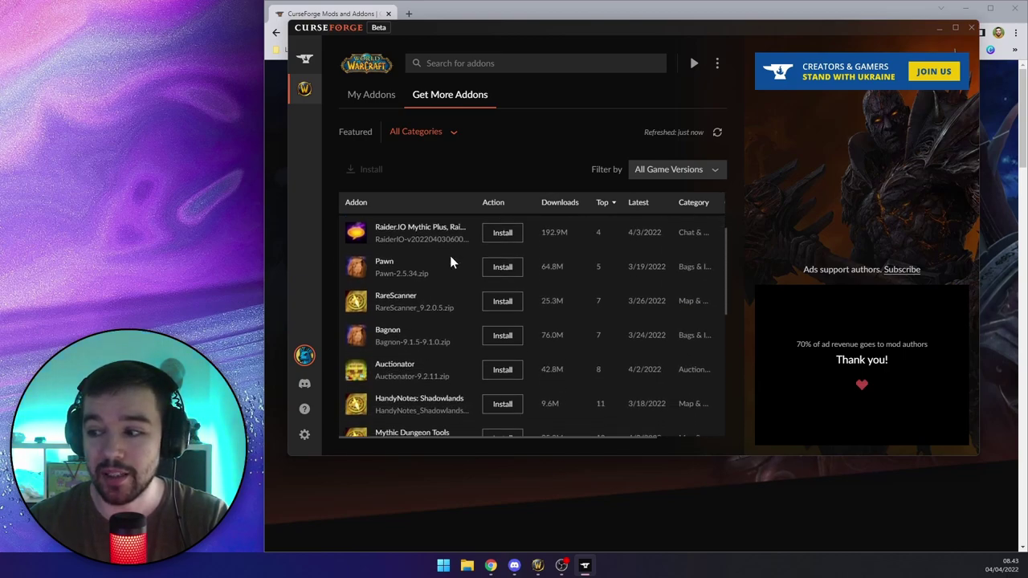
scroll(452, 260, down, 10)
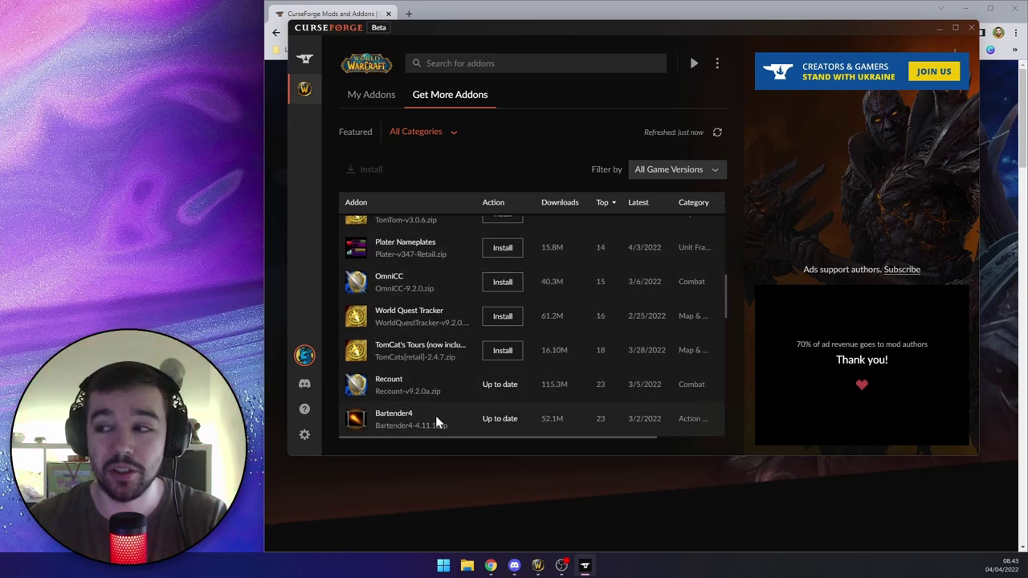
click(377, 97)
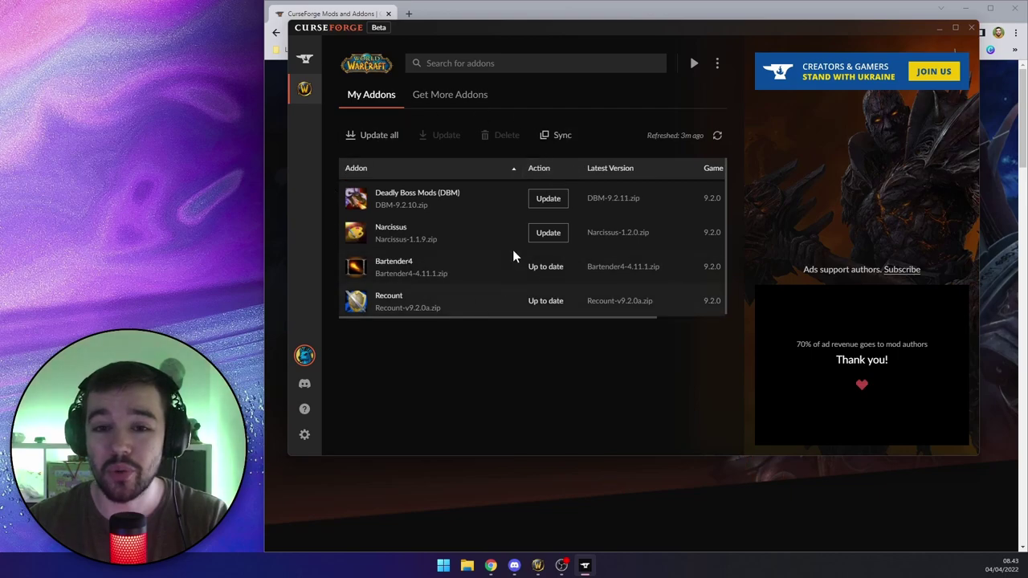
Update Deadly Boss Mods and Narcissus with Update all, then close CurseForge
click(378, 135)
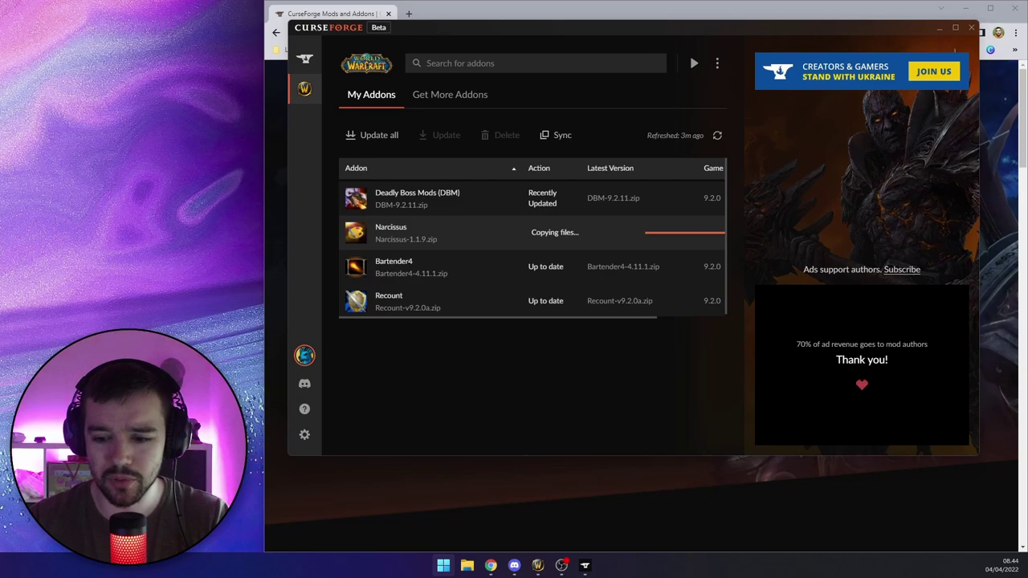
click(971, 30)
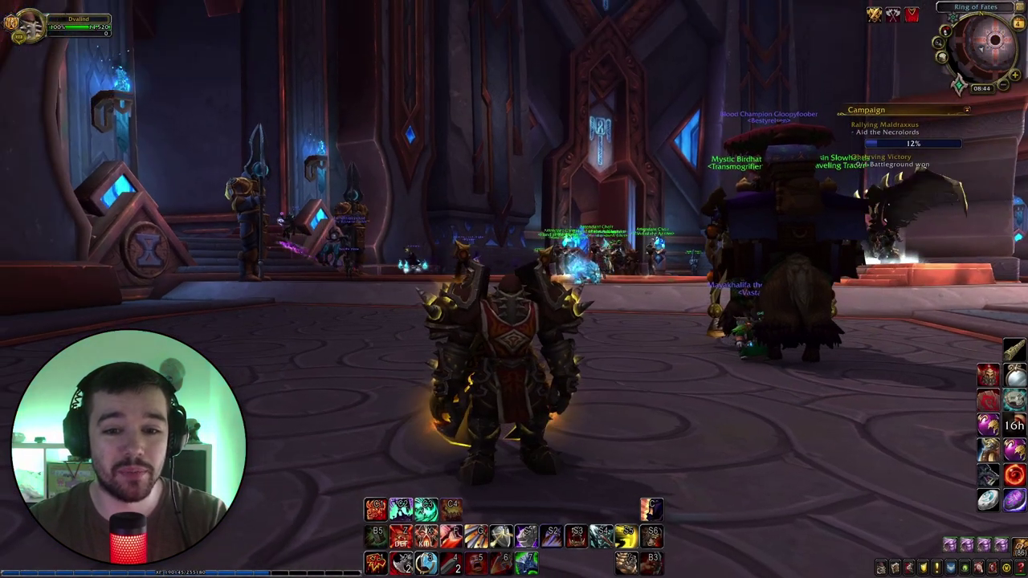
Log out to the character selection screen and show the AddOn List with Bartender4 enabled
key(Escape)
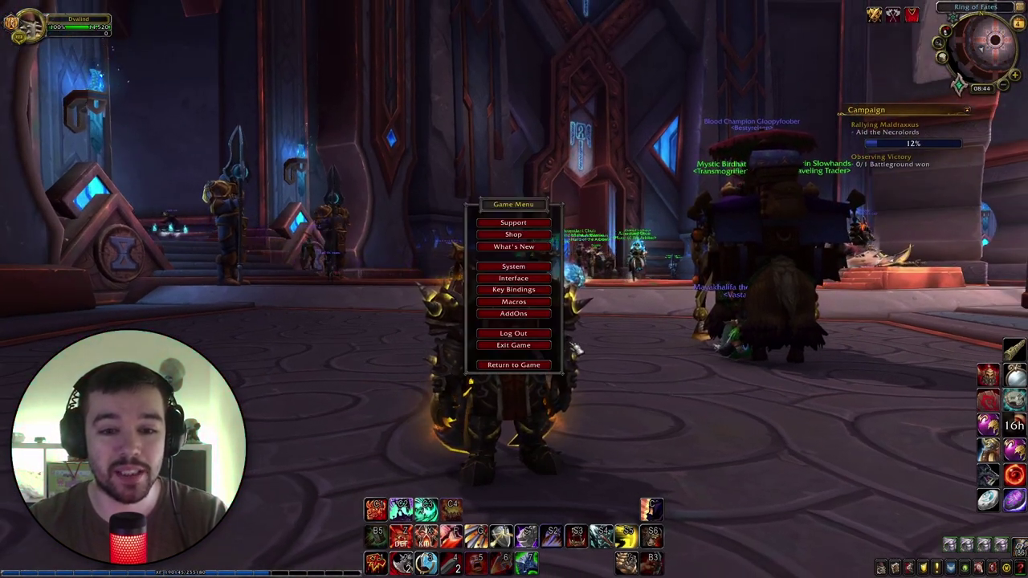
click(529, 334)
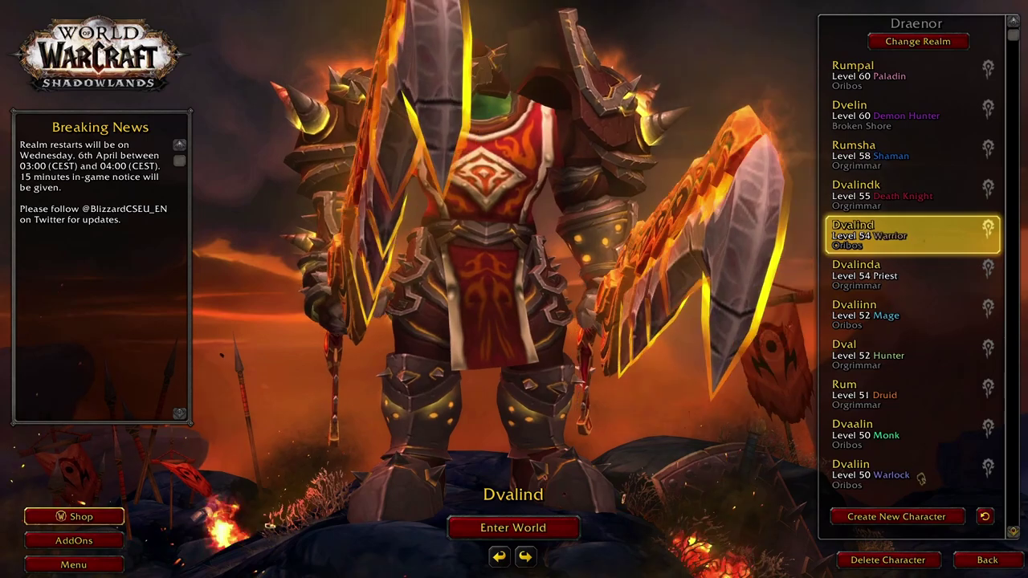
click(74, 541)
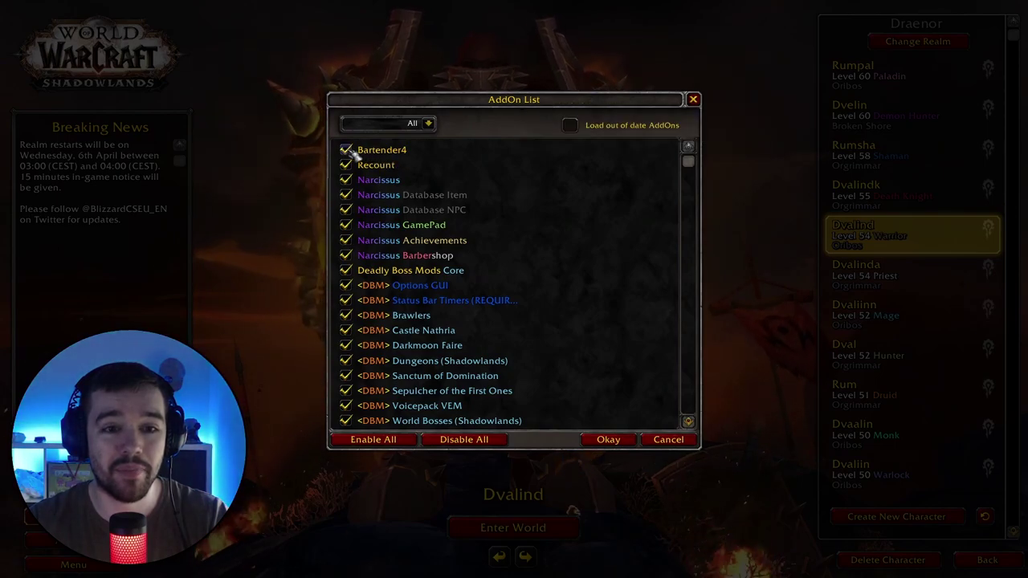
Confirm the AddOn List with all addons enabled and enter the world in Oribos
click(606, 440)
click(566, 526)
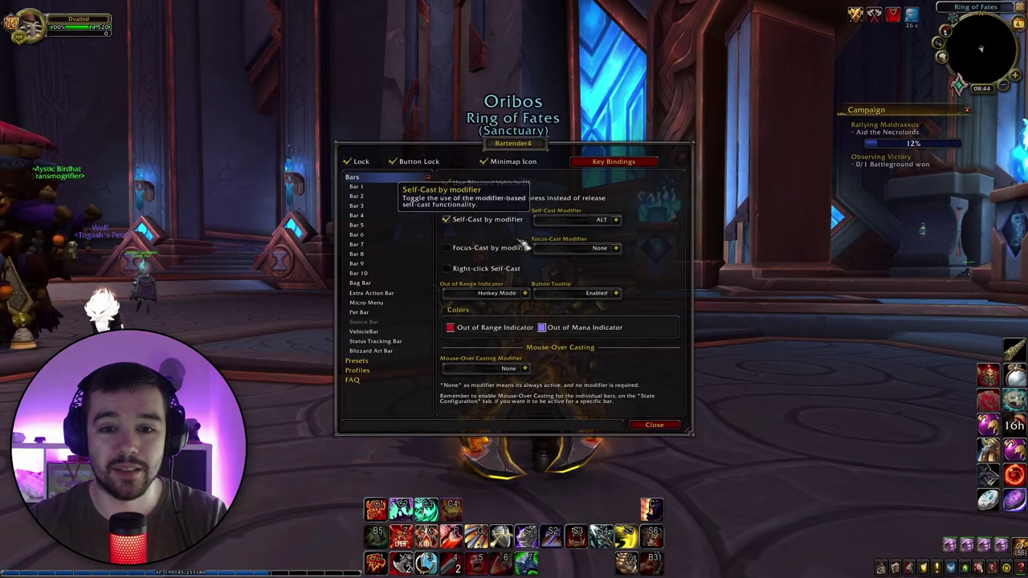
Change Bartender4's profile from Default to Draenor and close its options window
click(387, 370)
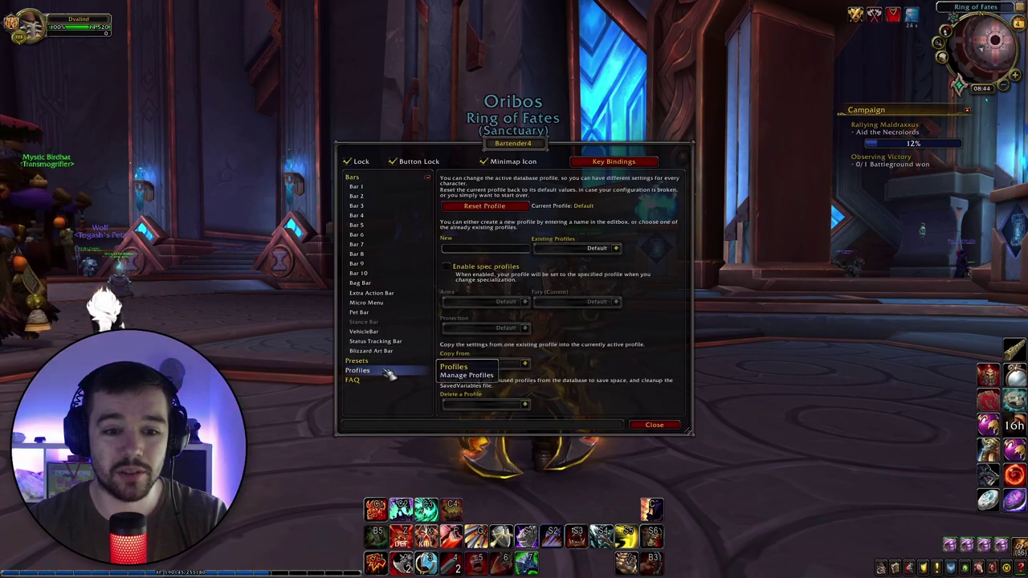
click(615, 248)
click(590, 283)
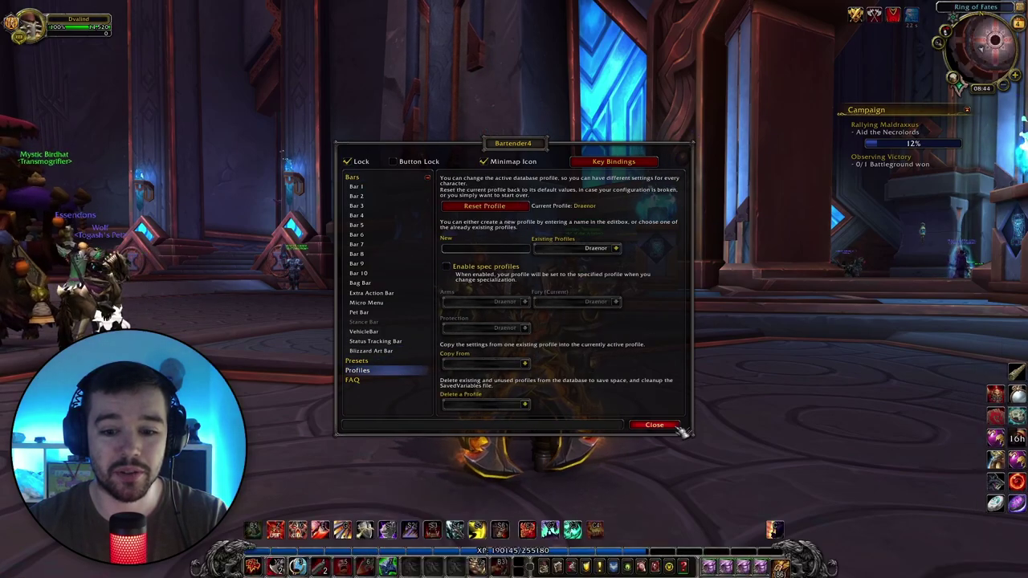
click(654, 424)
drag(791, 367, 791, 367)
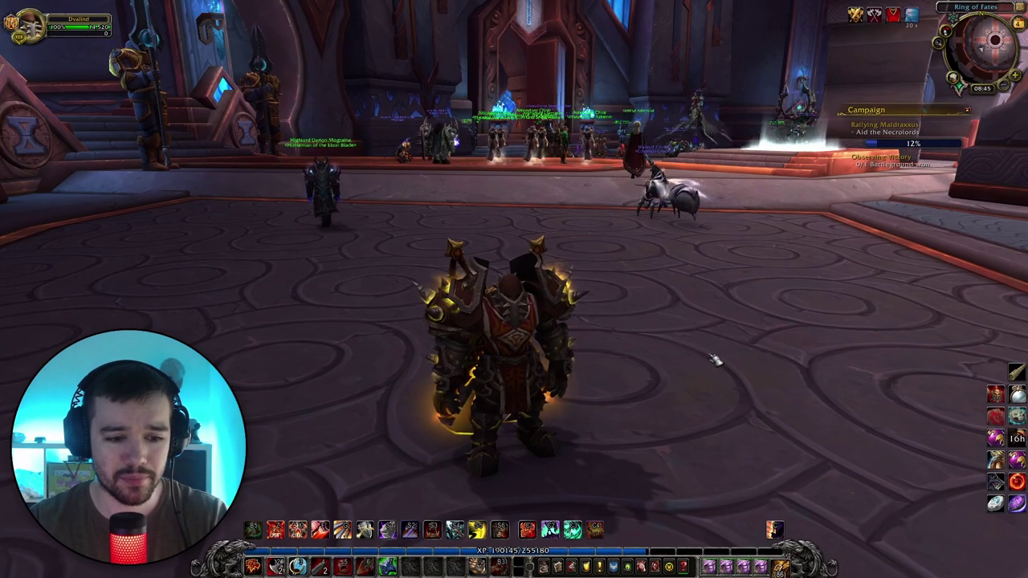
drag(697, 377, 697, 377)
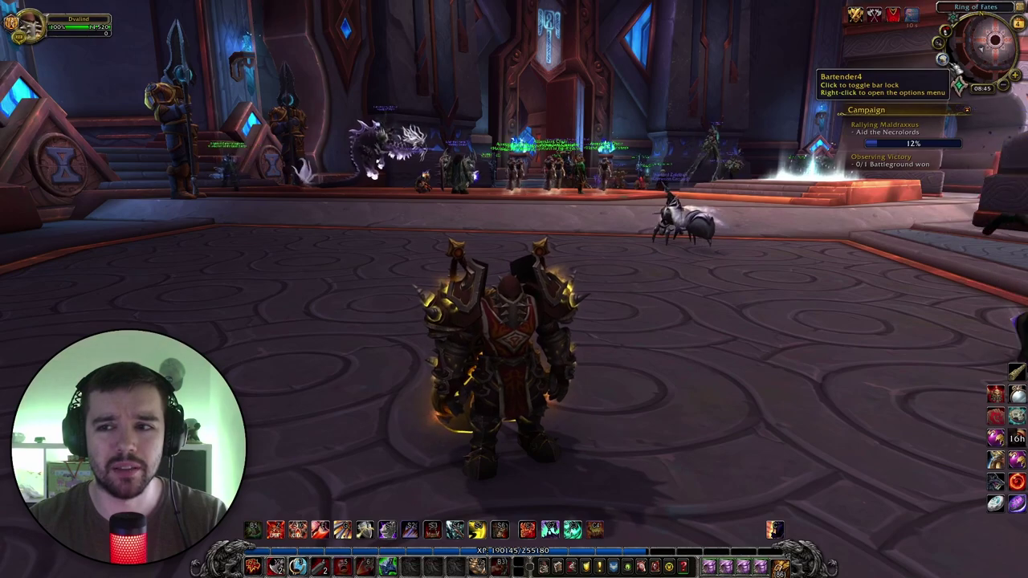
Reopen the Bartender4 options and switch back to the Default profile
right_click(957, 81)
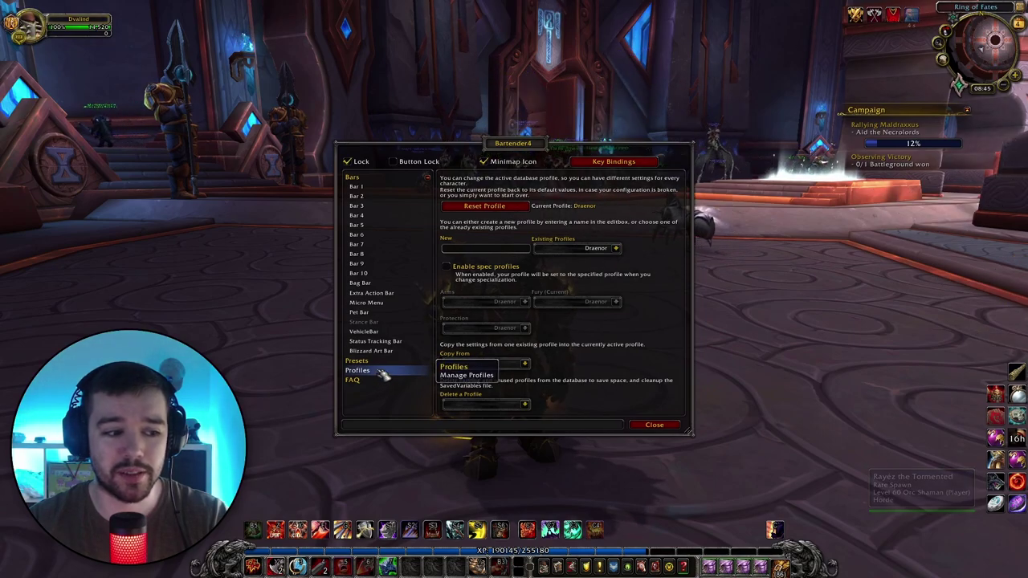
click(616, 249)
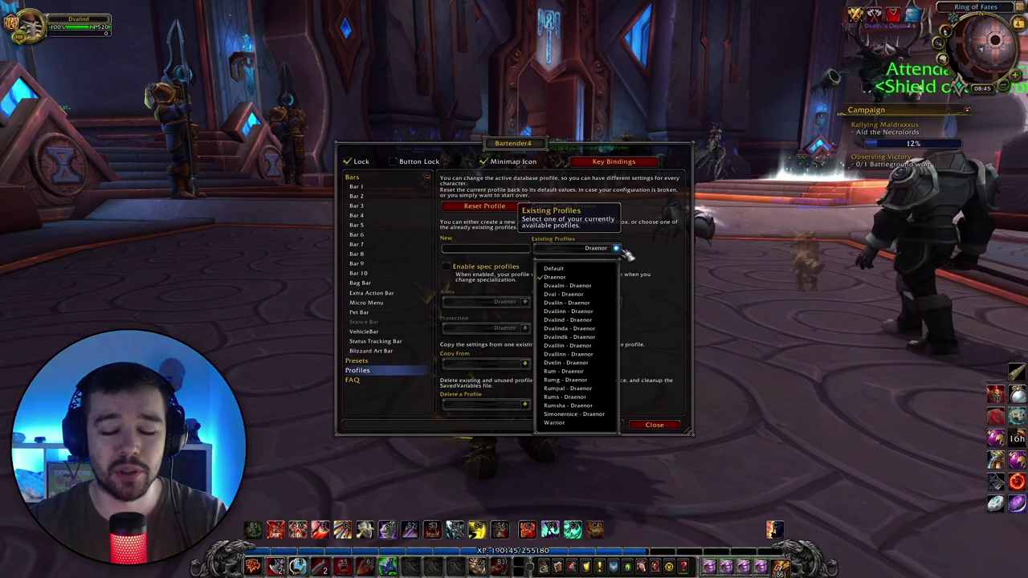
click(564, 270)
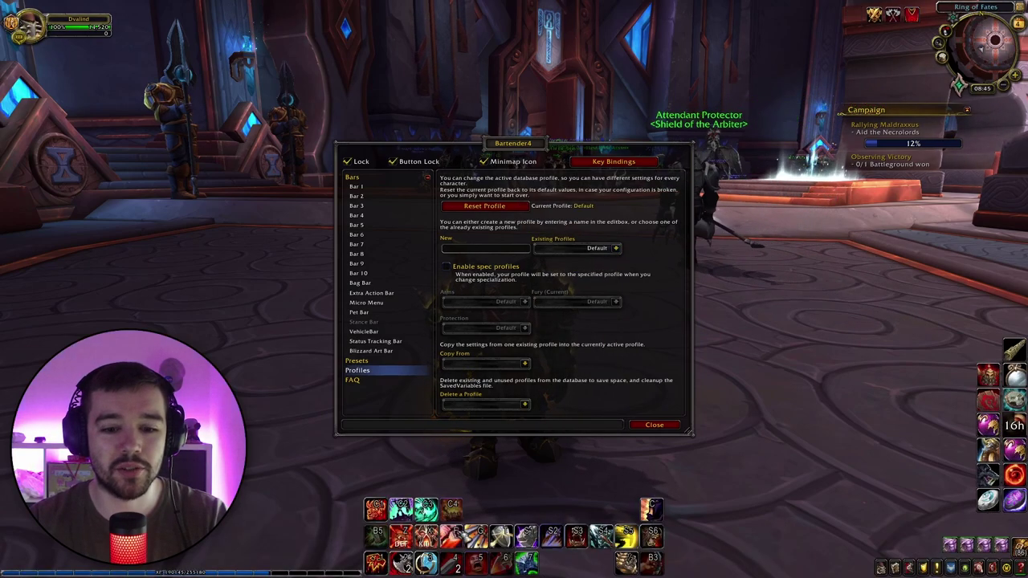
Create a new profile named 'Default2', keep it selected, and move the window aside
click(620, 252)
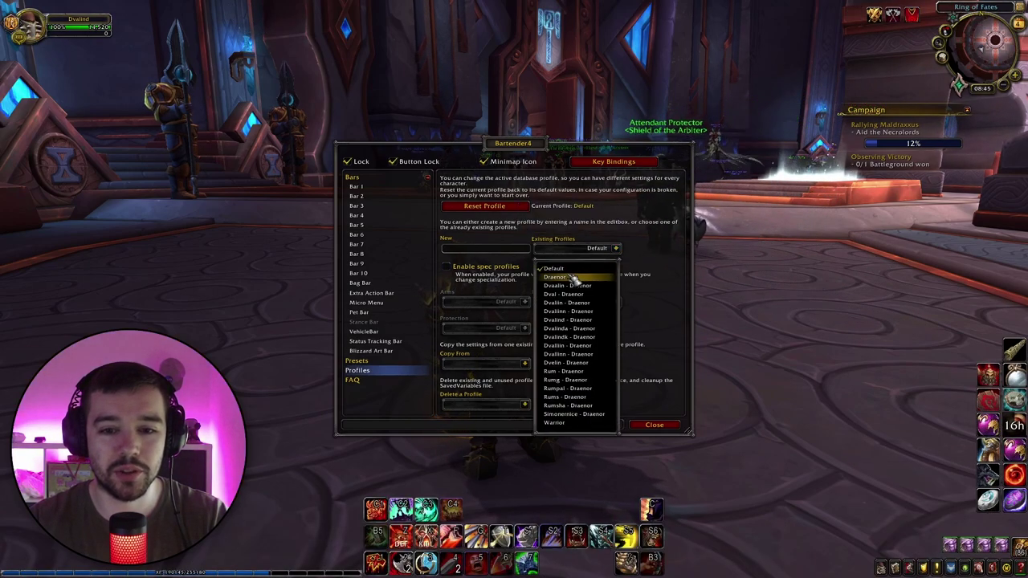
click(505, 255)
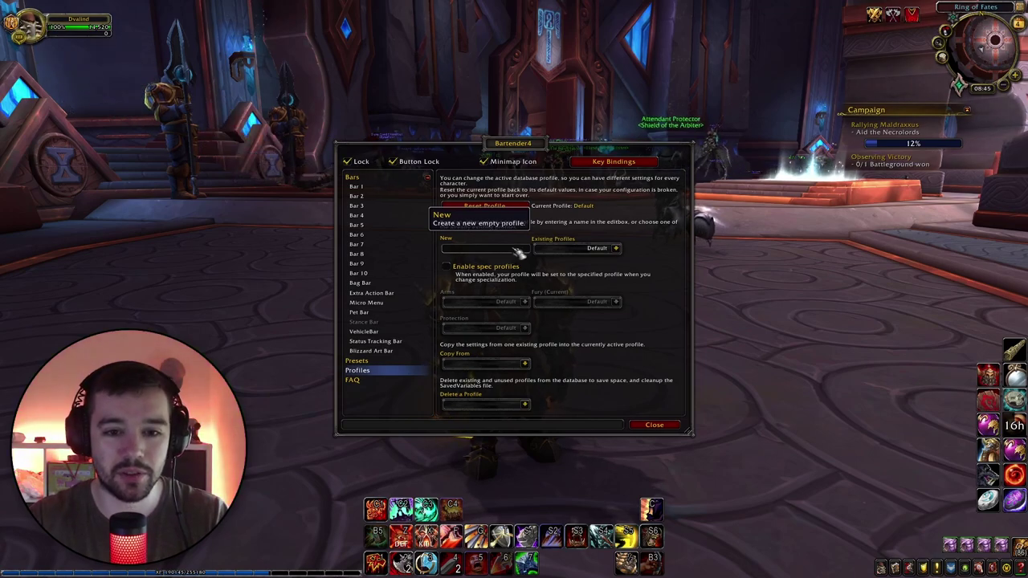
text(Default2)
click(517, 248)
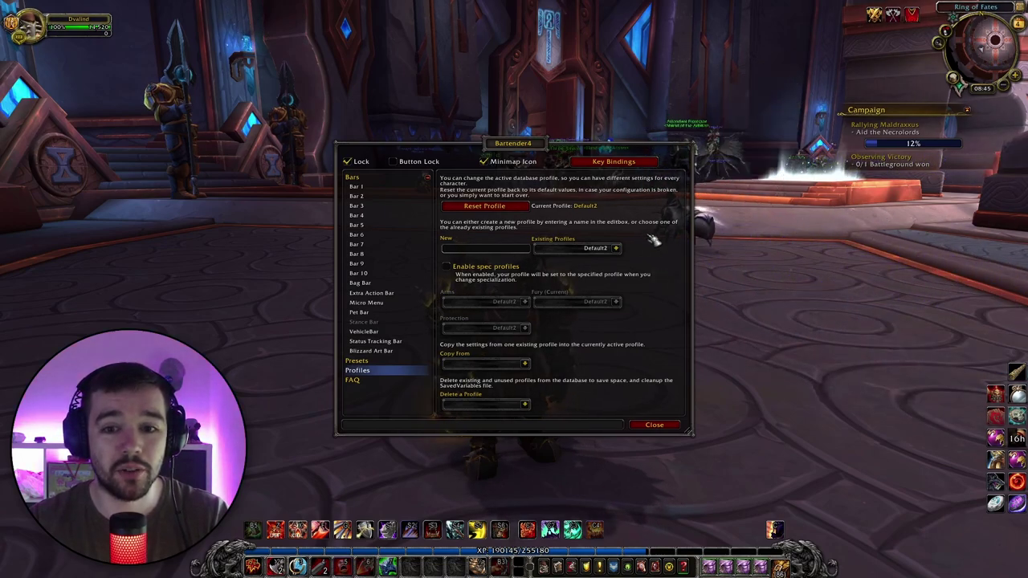
click(617, 248)
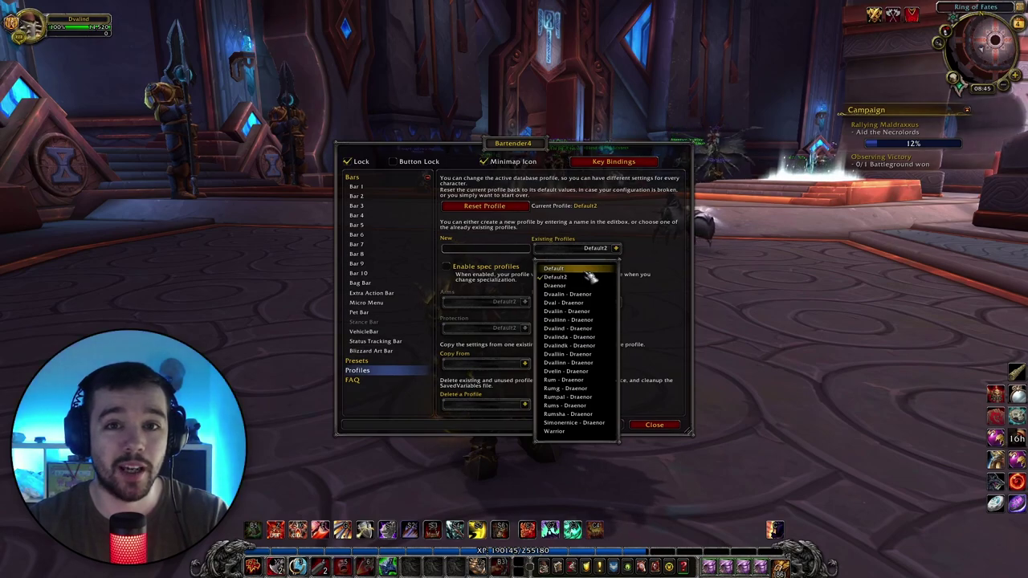
click(616, 249)
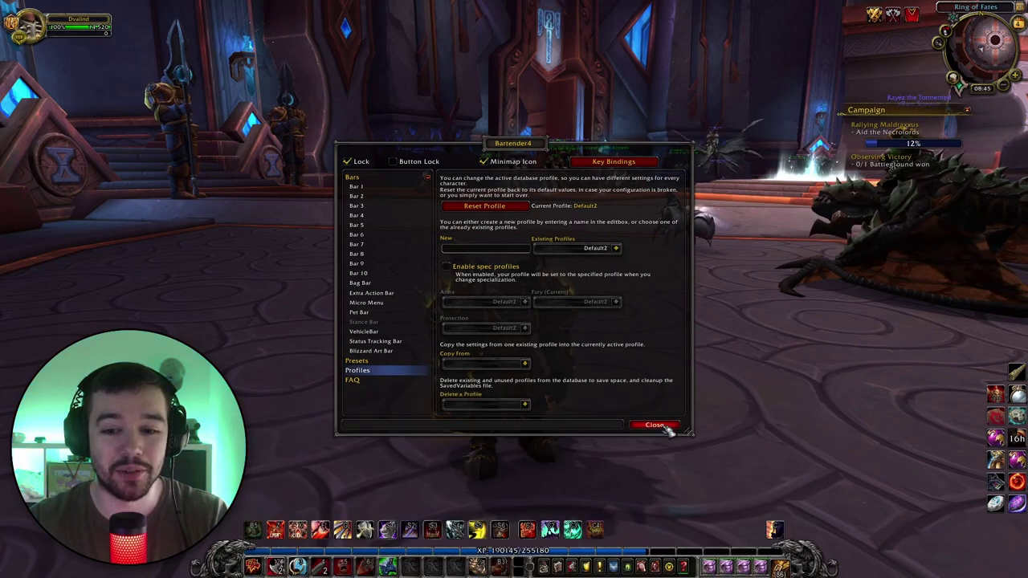
drag(536, 146, 600, 79)
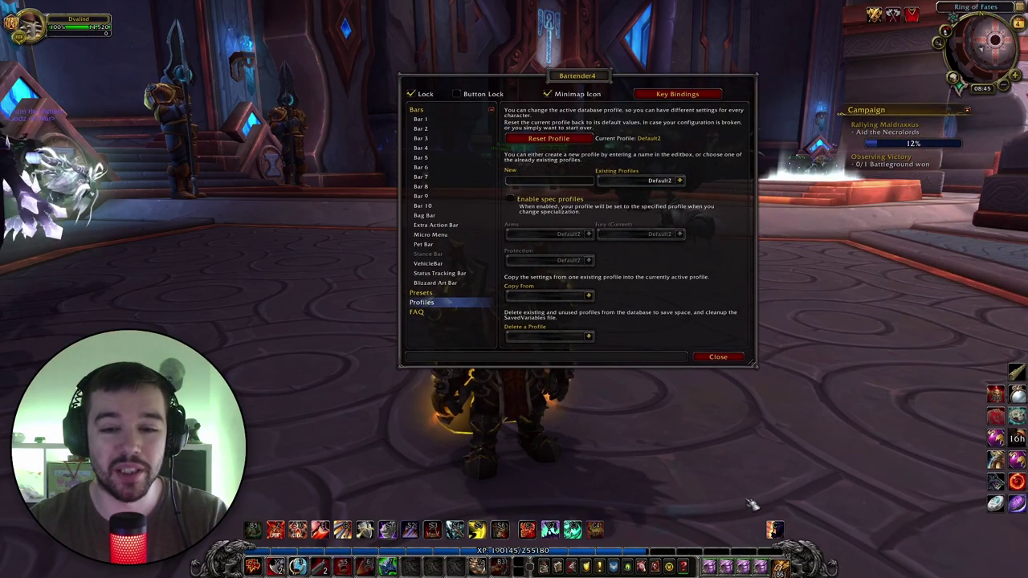
Disable the Blizzard Art Bar, then show the Bag Bar settings
click(450, 284)
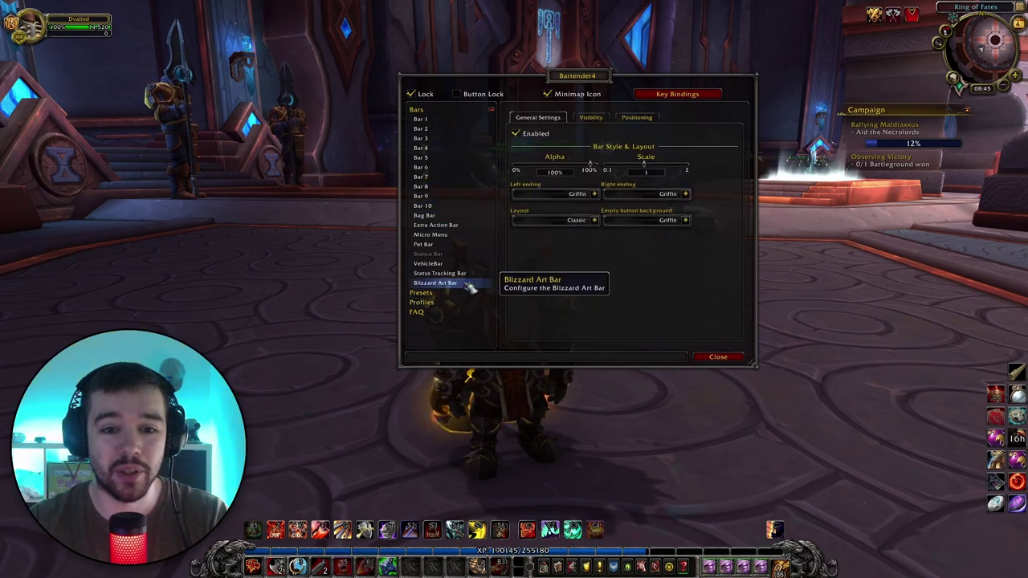
click(536, 137)
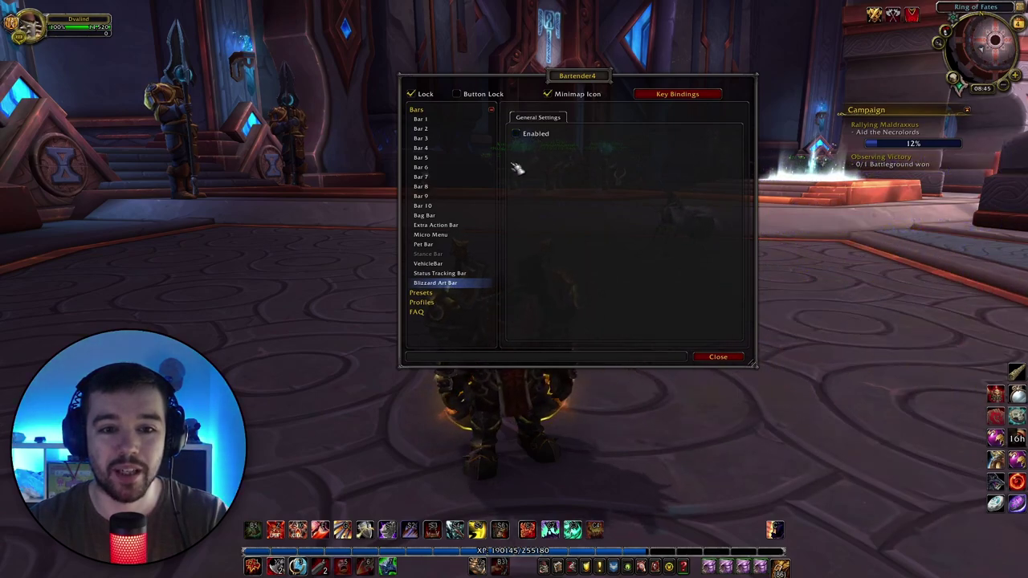
click(462, 217)
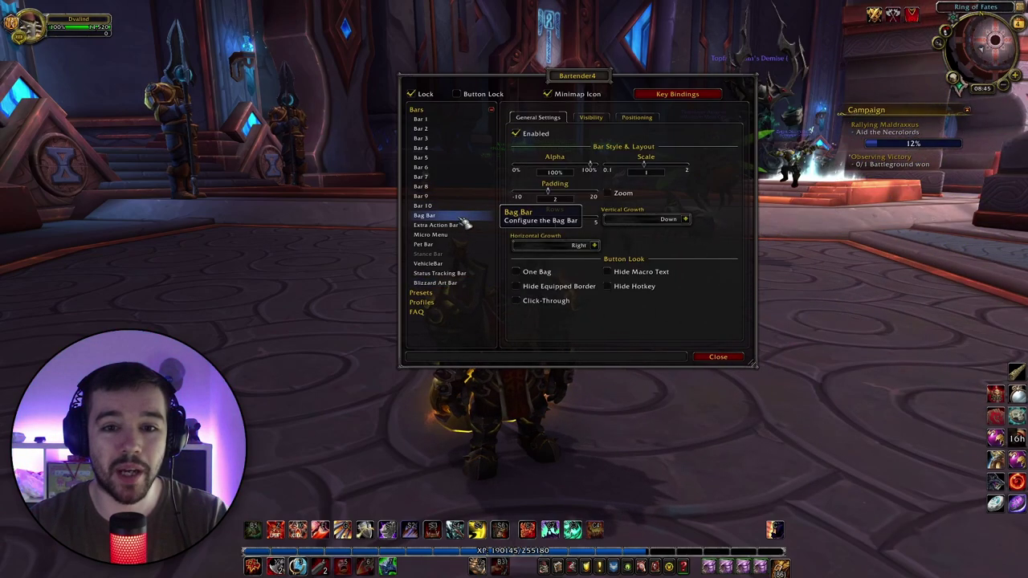
Unlock the bars and put the Micro Menu and Bag Bar bottom-right, Bars 3/4 inward
click(425, 95)
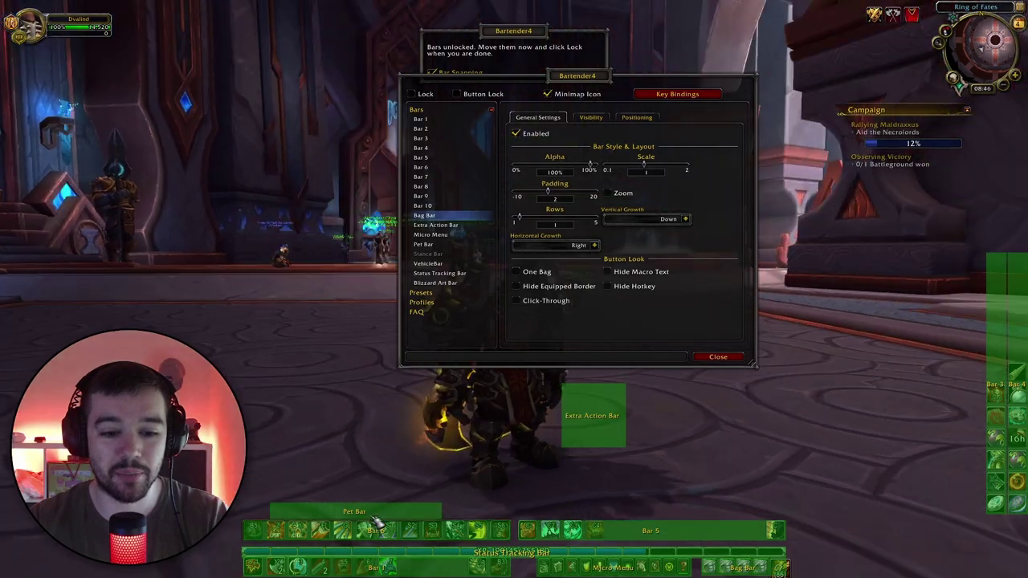
drag(376, 526, 437, 456)
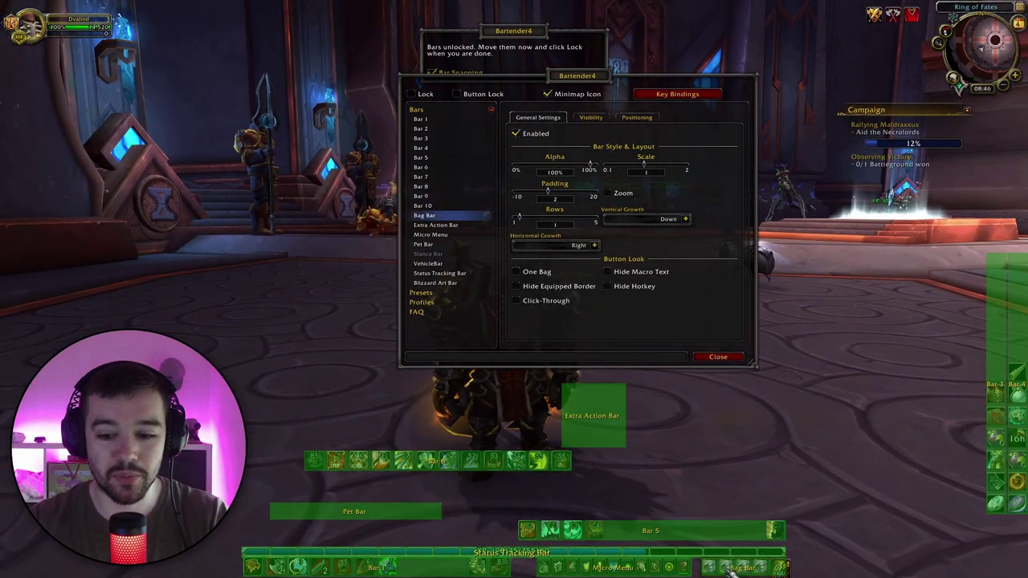
drag(731, 570, 777, 457)
drag(613, 568, 955, 565)
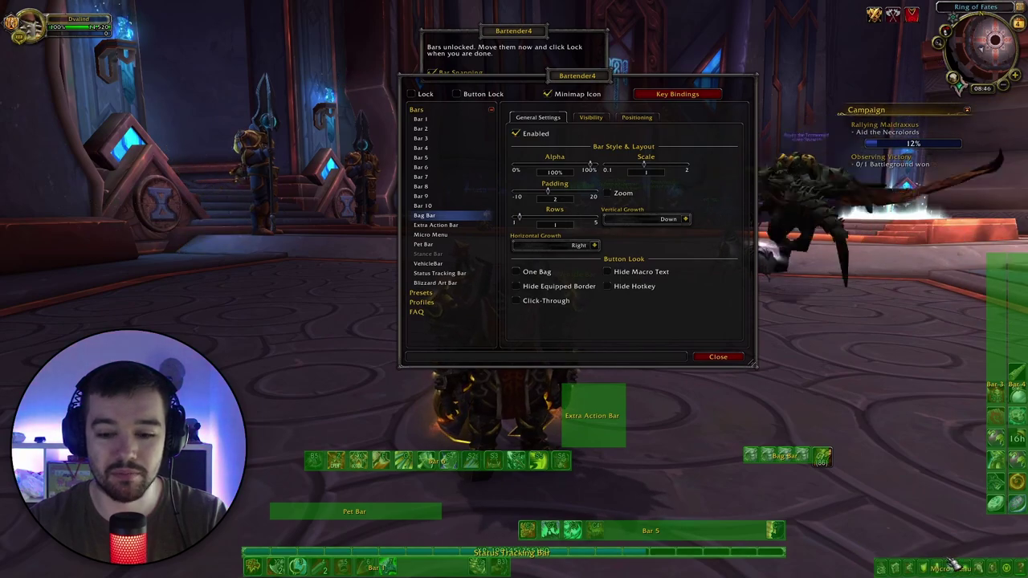
drag(819, 474, 961, 539)
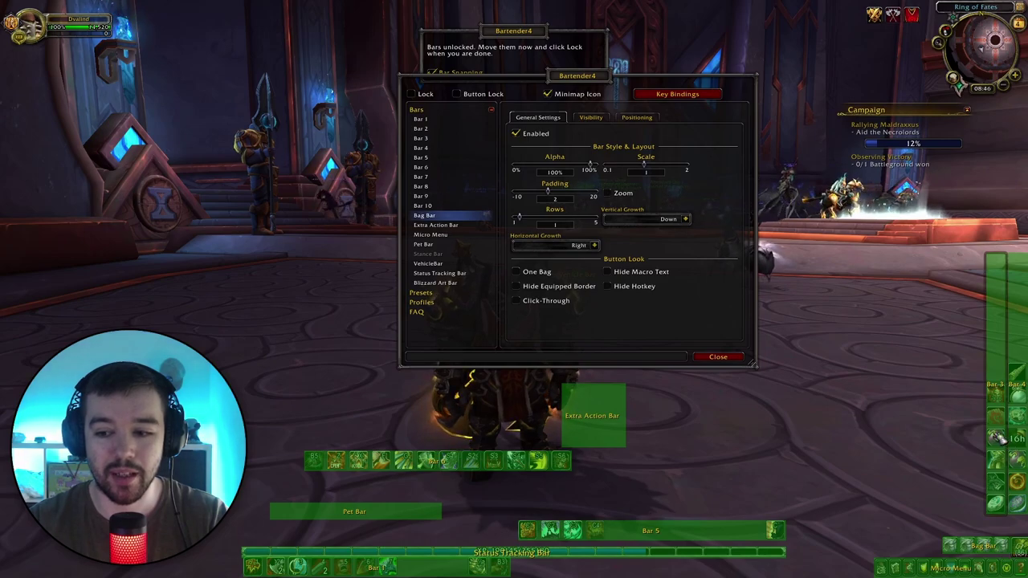
drag(998, 438, 938, 374)
drag(562, 530, 594, 461)
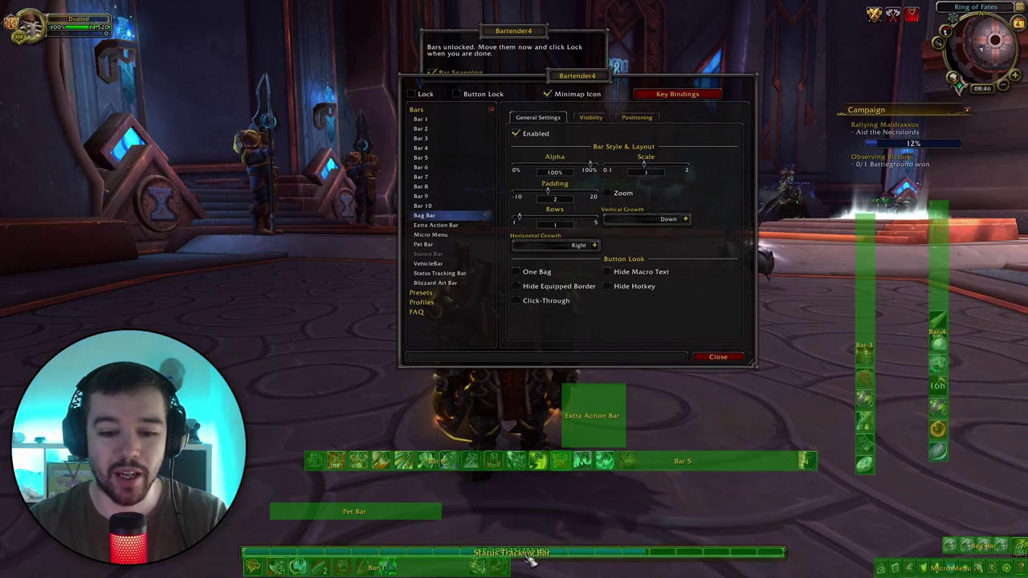
drag(530, 562, 581, 422)
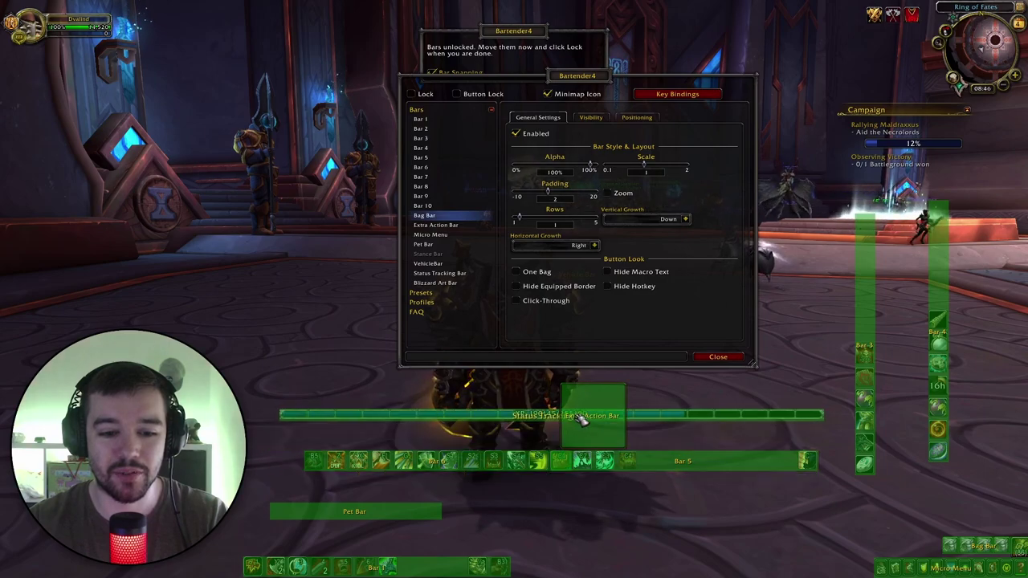
Stack Bar 1, Bar 6, Bar 5 and the Pet Bar at bottom centre, Extra Action Bar beside
drag(478, 559, 548, 570)
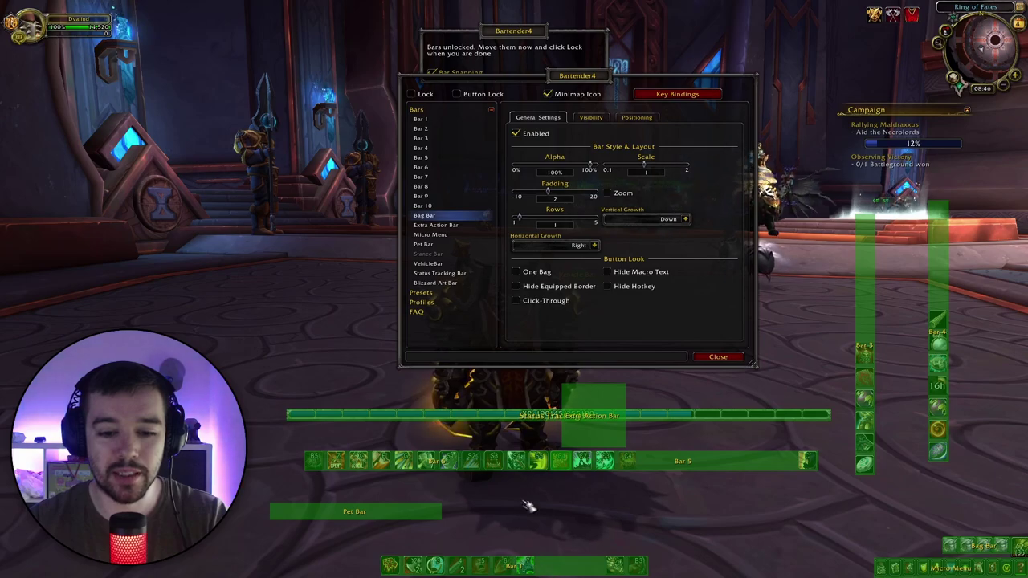
drag(456, 474, 530, 554)
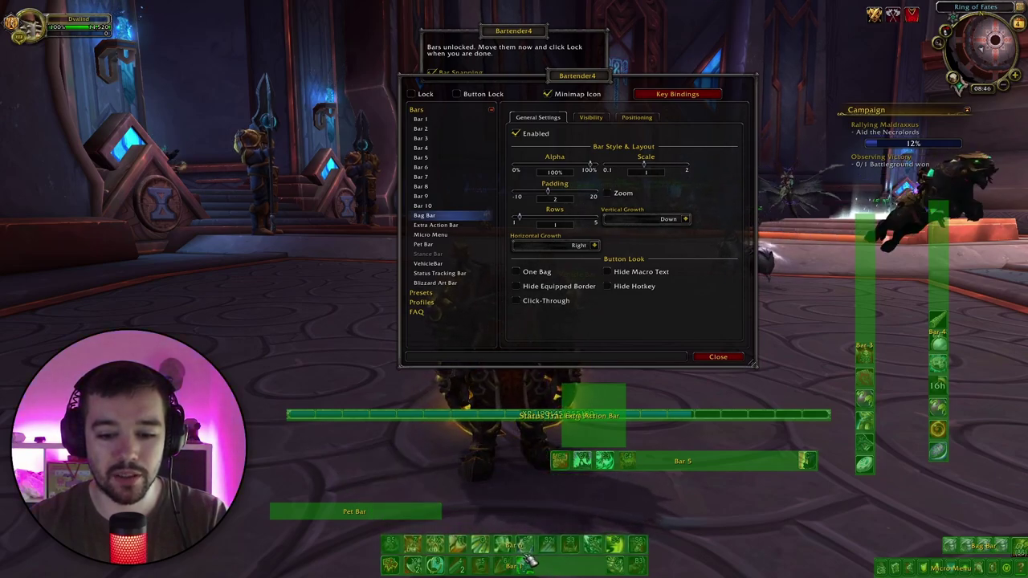
drag(682, 470, 510, 544)
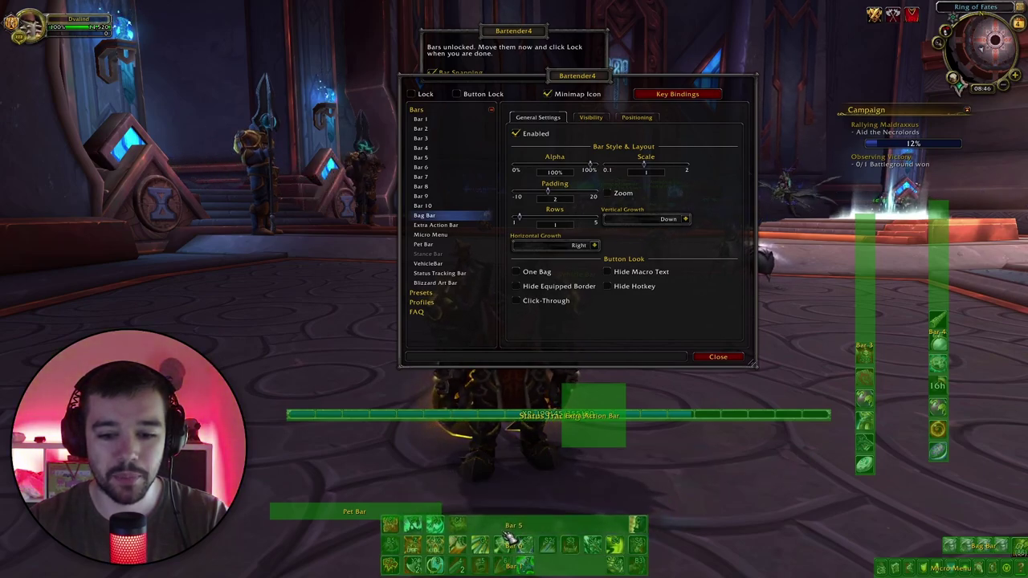
drag(386, 509, 497, 503)
drag(623, 447, 713, 565)
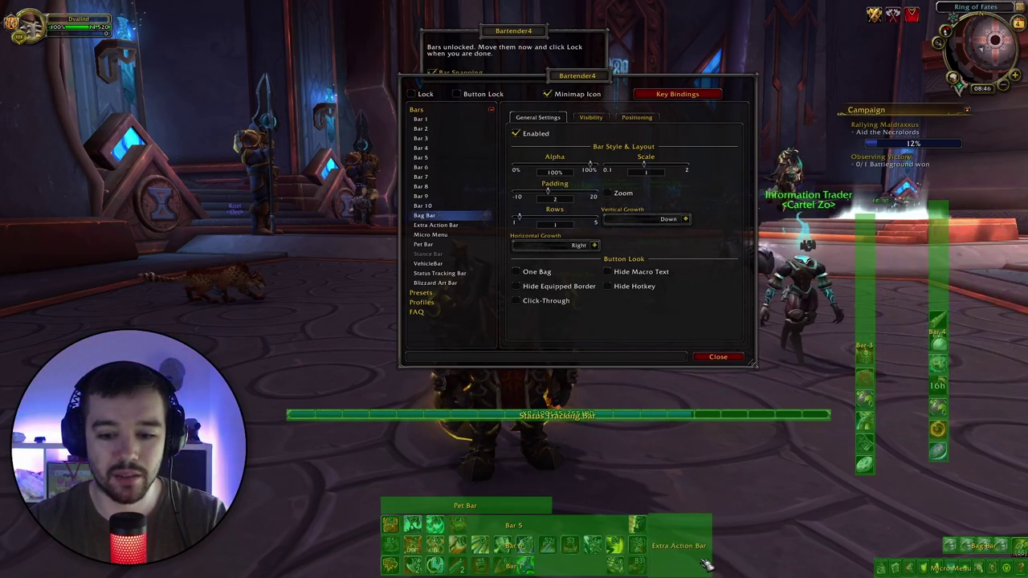
Align the Status Tracking Bar, preview the locked layout, then unlock and show Bar 1's settings
drag(608, 411, 584, 399)
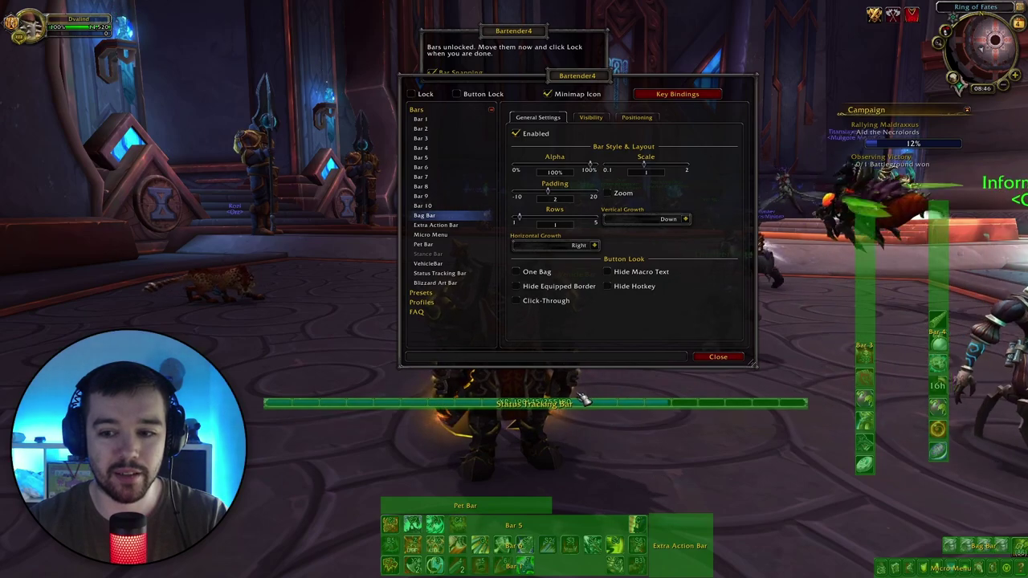
click(424, 94)
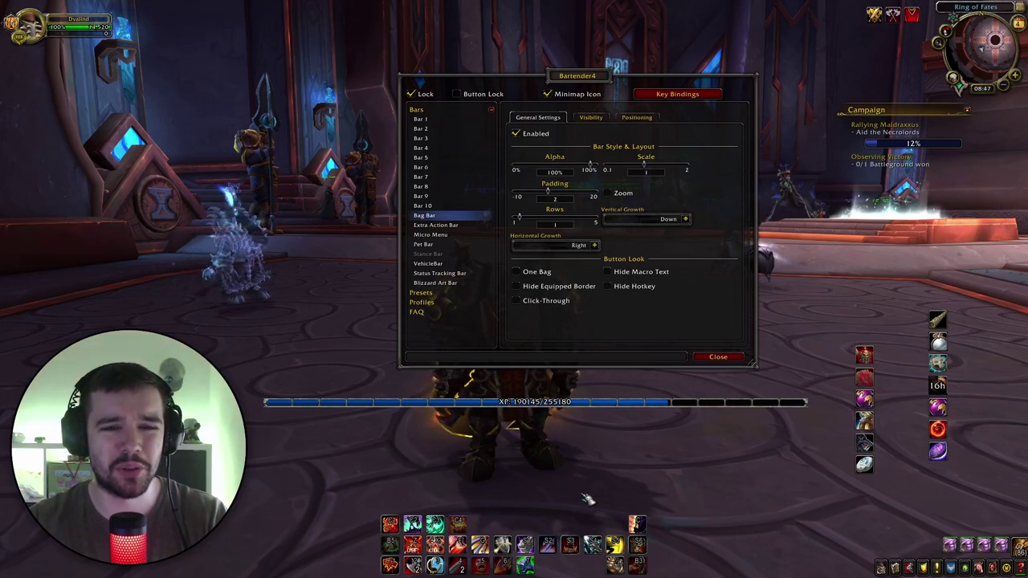
click(411, 94)
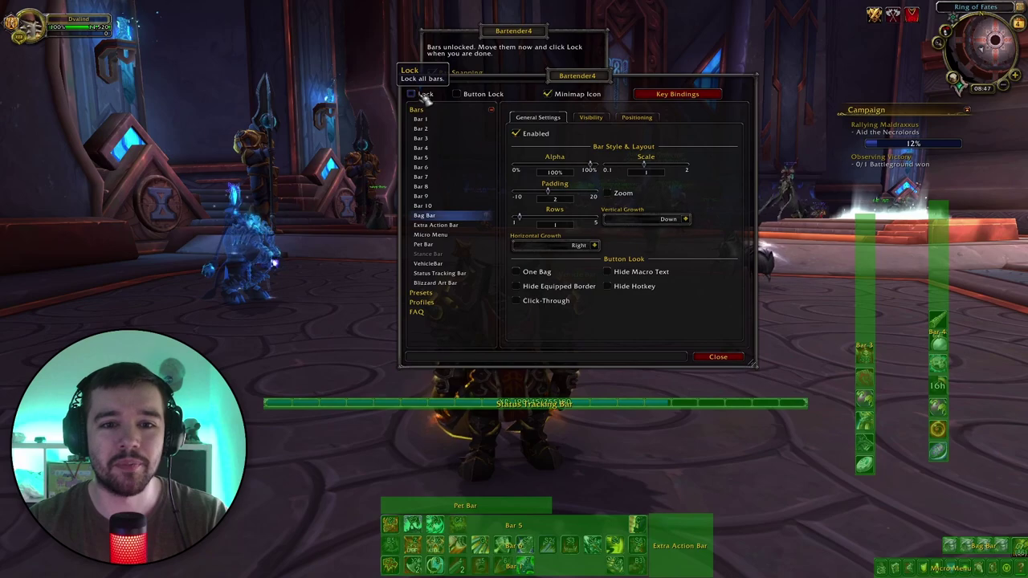
click(441, 121)
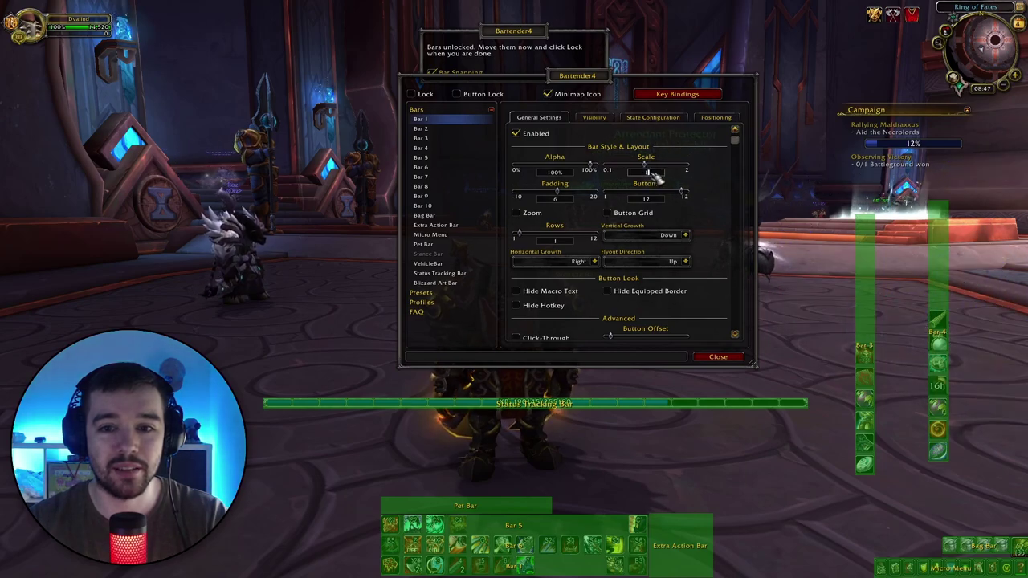
Give Bar 1 scale 1.3 and padding 0, leaving button icon zoom off
key(Return)
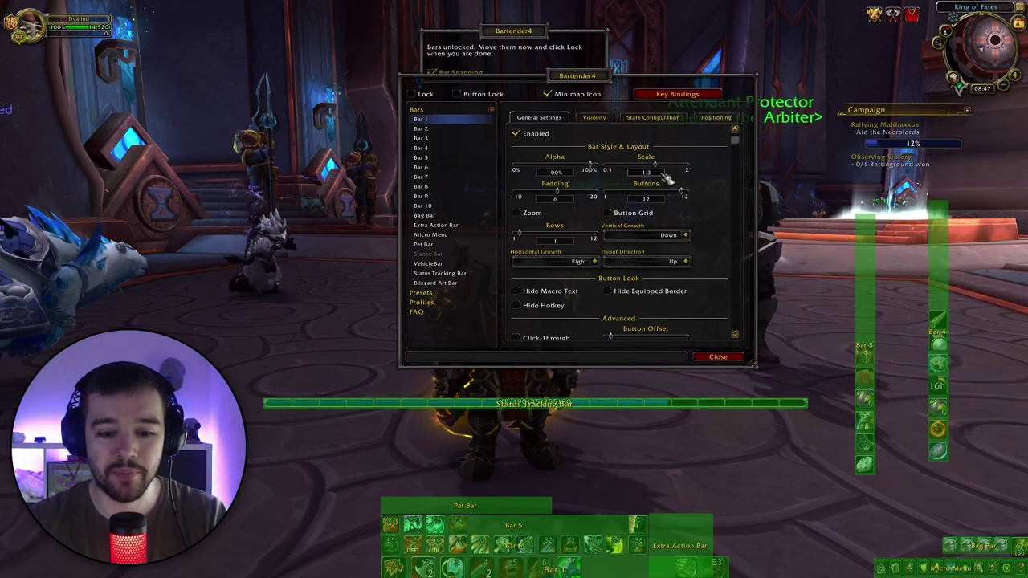
drag(588, 567, 568, 448)
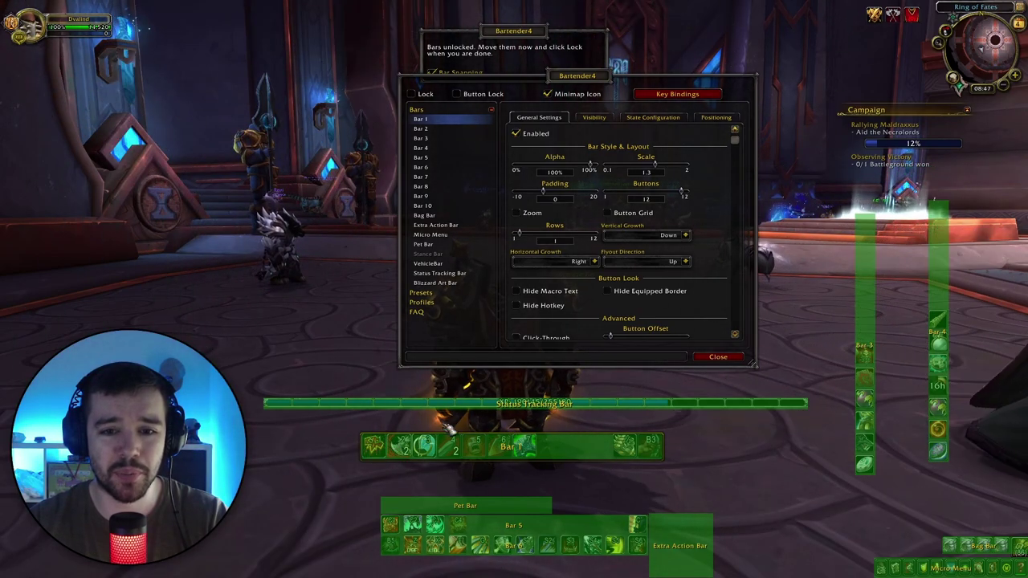
click(528, 217)
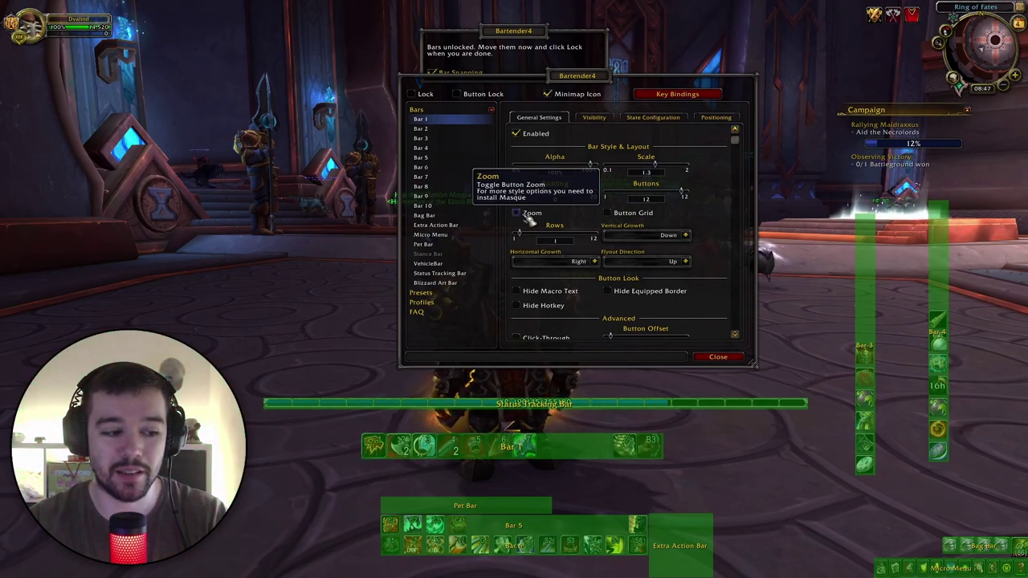
click(527, 216)
Move Bar 6, Bar 5, Pet Bar and Extra Action Bar aside and place Bar 1 bottom centre
drag(568, 563, 808, 491)
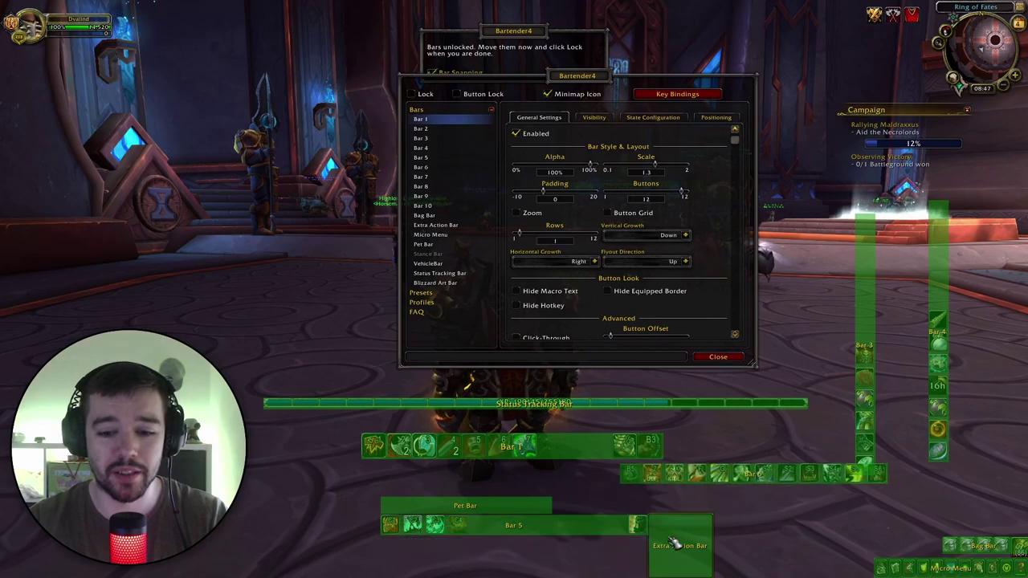
drag(681, 554, 756, 472)
drag(566, 526, 766, 446)
drag(502, 507, 744, 474)
drag(515, 446, 515, 566)
Move Bar 6 toward the centre and stack it just above Bar 1
drag(688, 470, 397, 468)
click(450, 167)
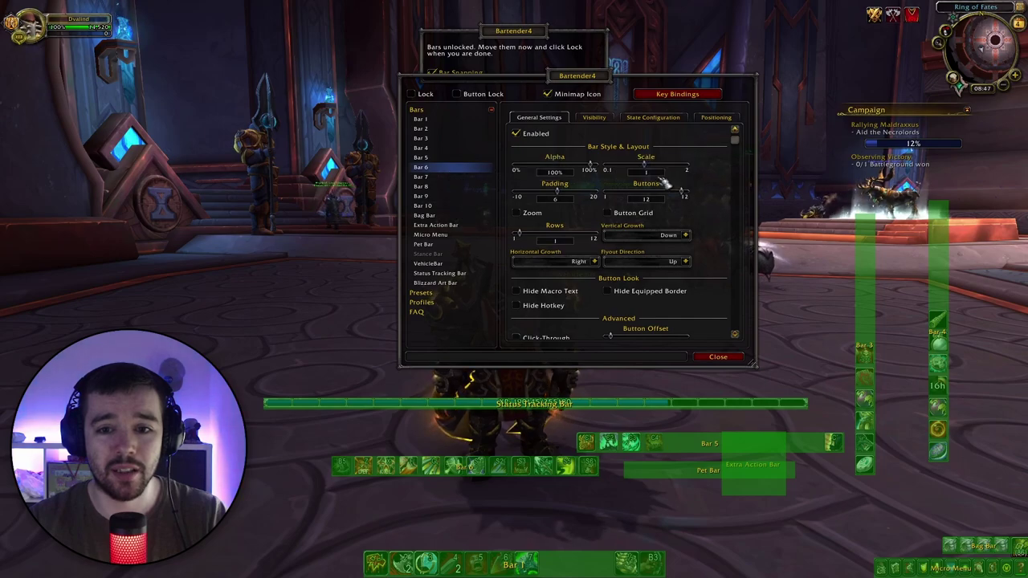
scroll(663, 183, up, 3)
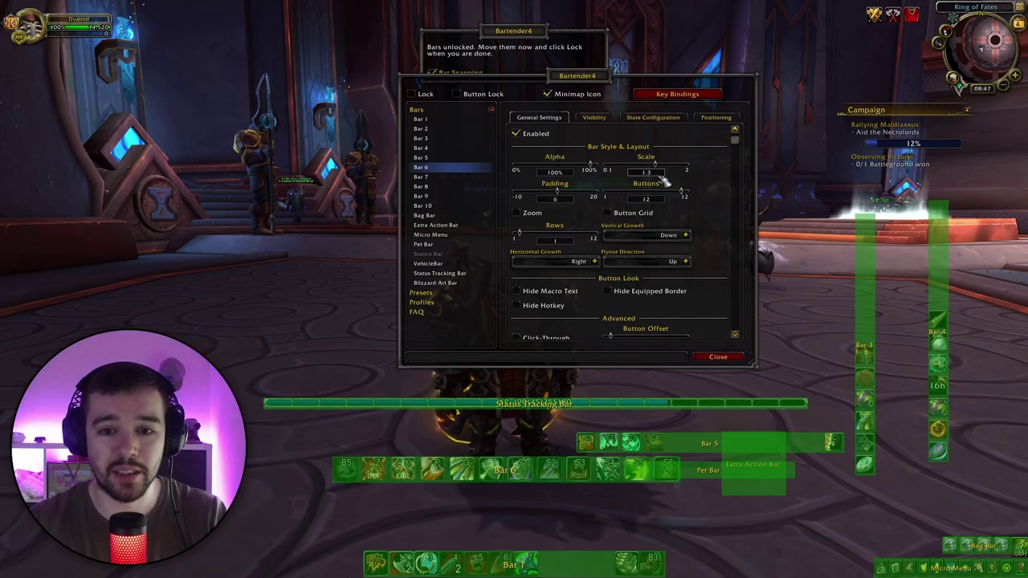
scroll(521, 201, down, 5)
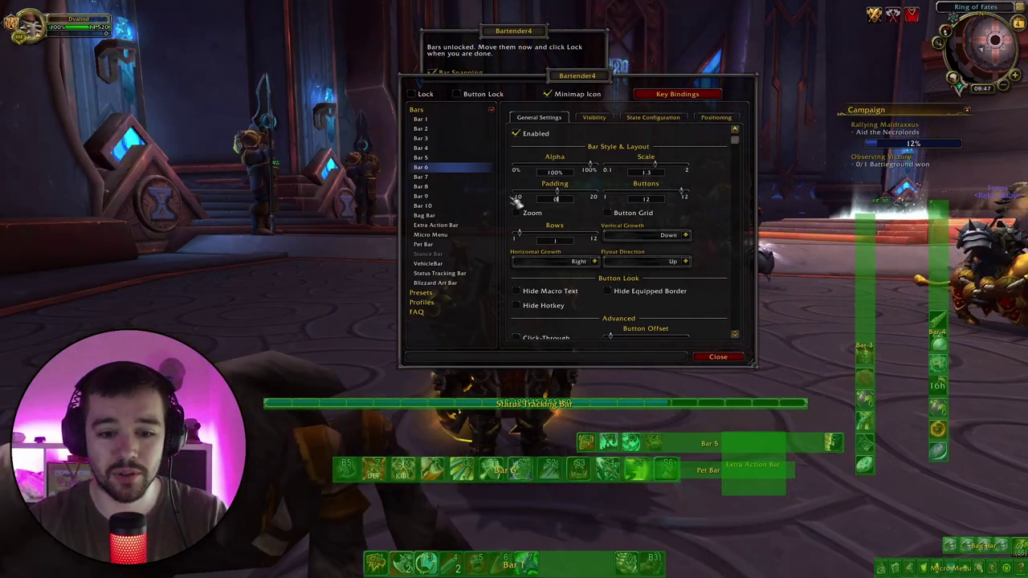
drag(488, 464, 528, 554)
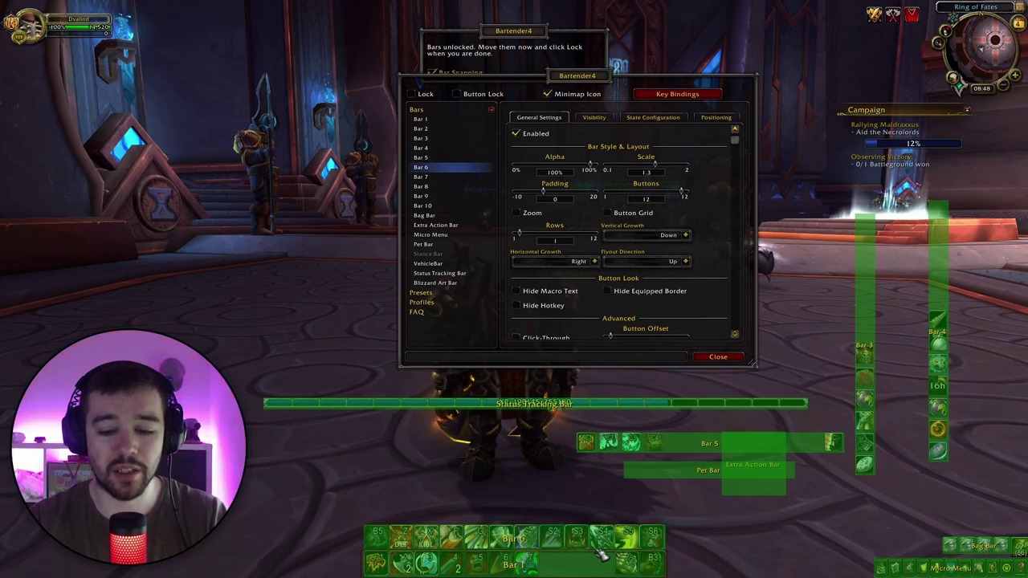
Scale Bar 5 to 1.3 with no button gaps and stack it above Bar 6
drag(675, 447, 411, 438)
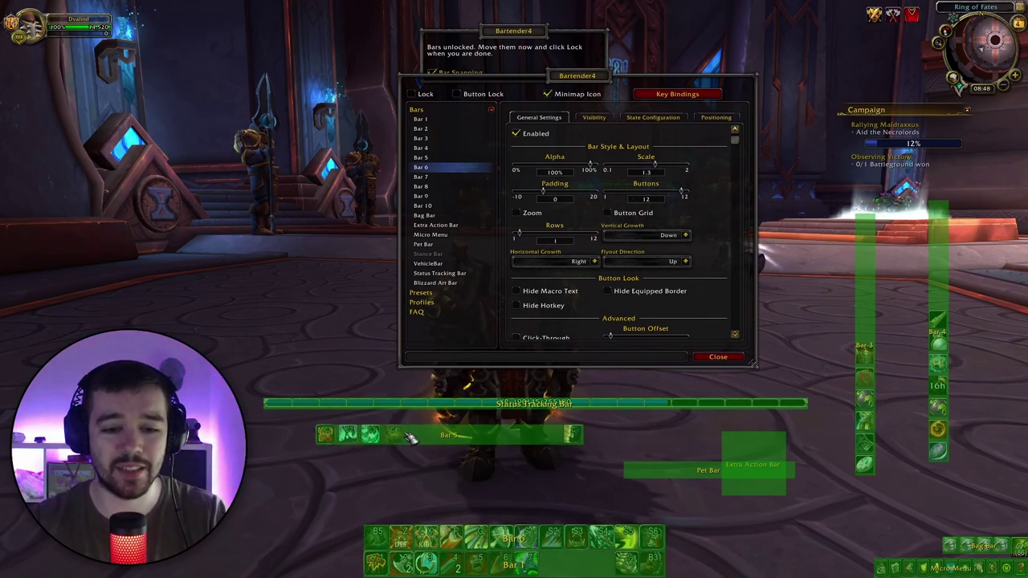
click(455, 431)
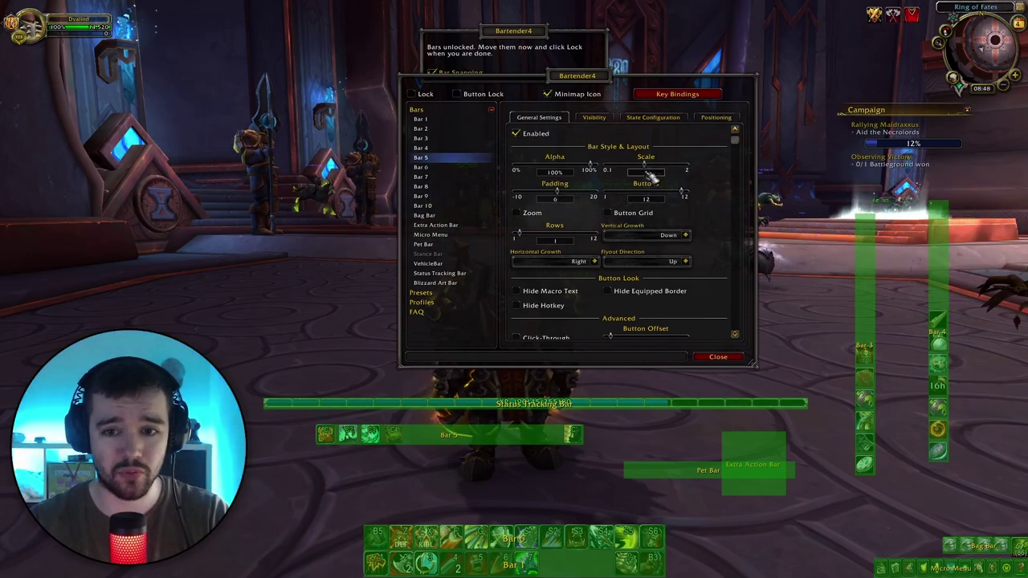
text(1.3)
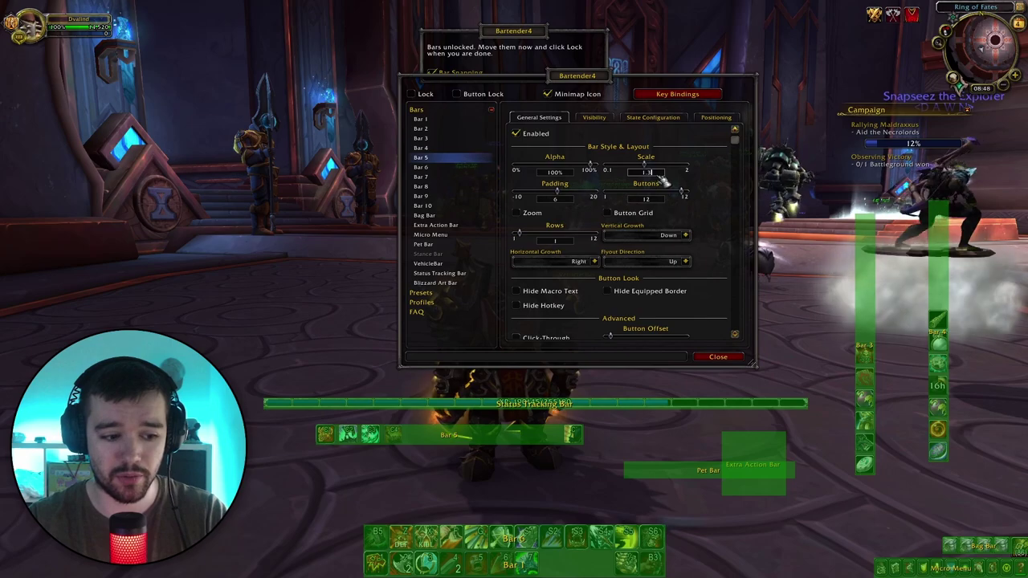
key(Return)
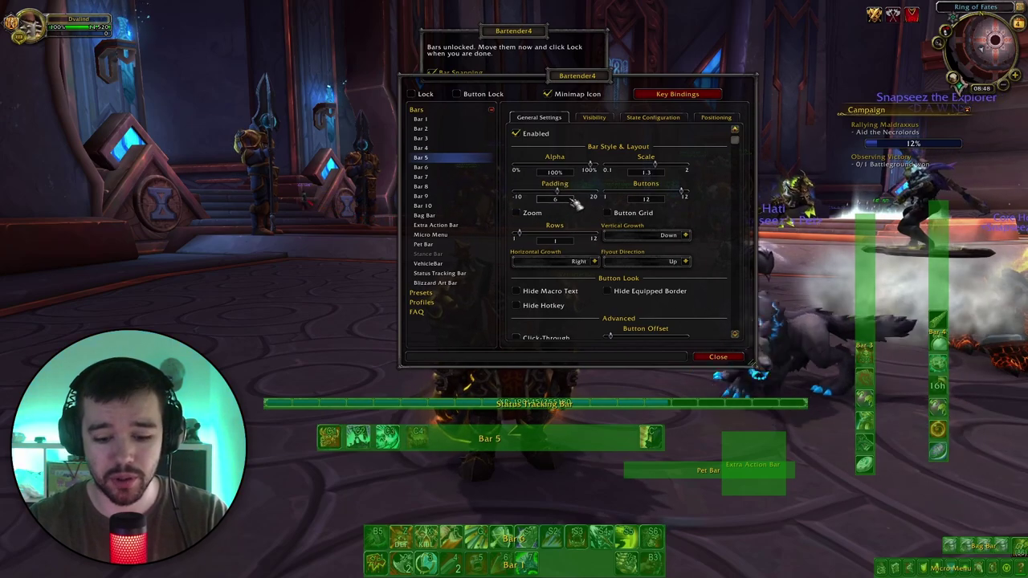
drag(575, 202, 542, 199)
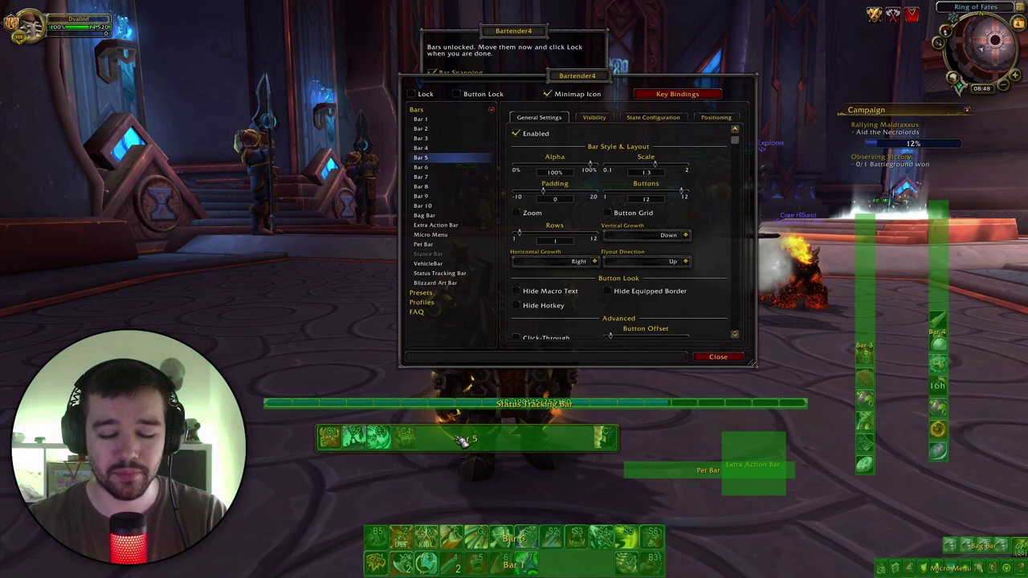
drag(462, 440, 524, 521)
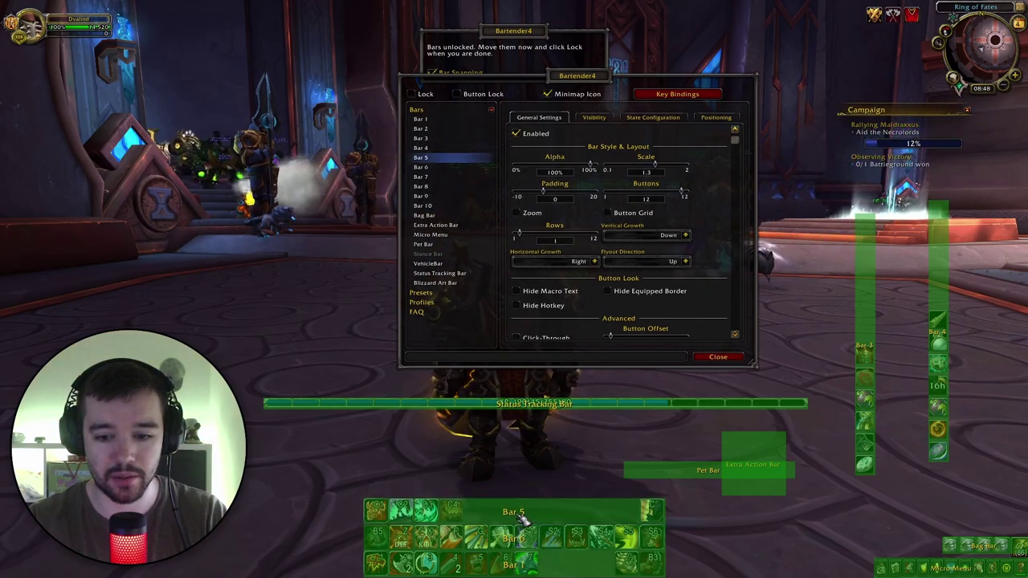
Put the Pet Bar above Bar 5 and the Extra Action Bar beside it, then shift Bar 4 lower-left
drag(710, 473, 435, 490)
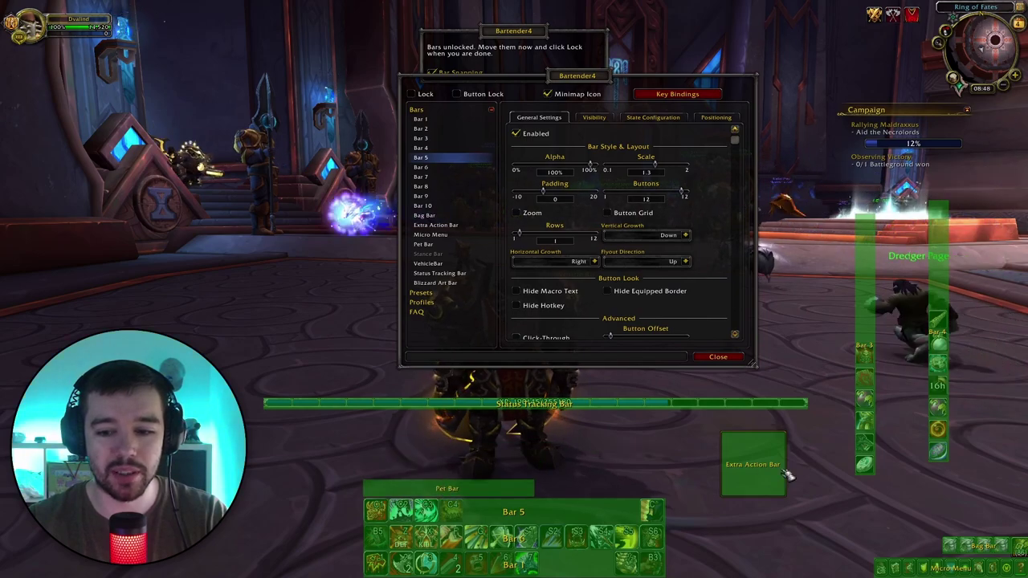
drag(787, 474, 732, 553)
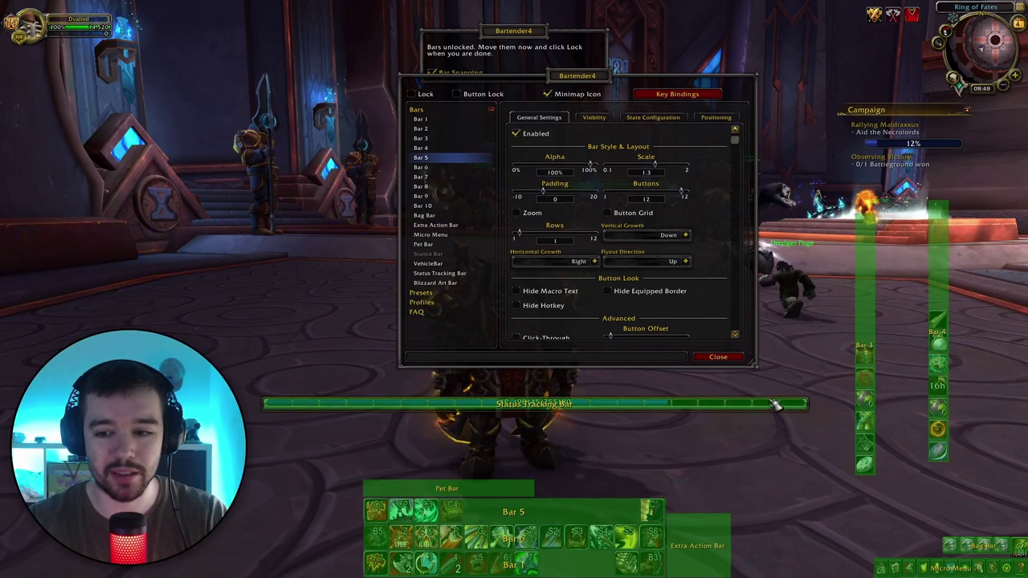
drag(952, 371, 873, 451)
Set Bar 4's padding to 0, trying a 1.3 scale before returning it to normal
mouse_move(931, 411)
mouse_down()
mouse_move(1018, 402)
mouse_move(926, 402)
mouse_up()
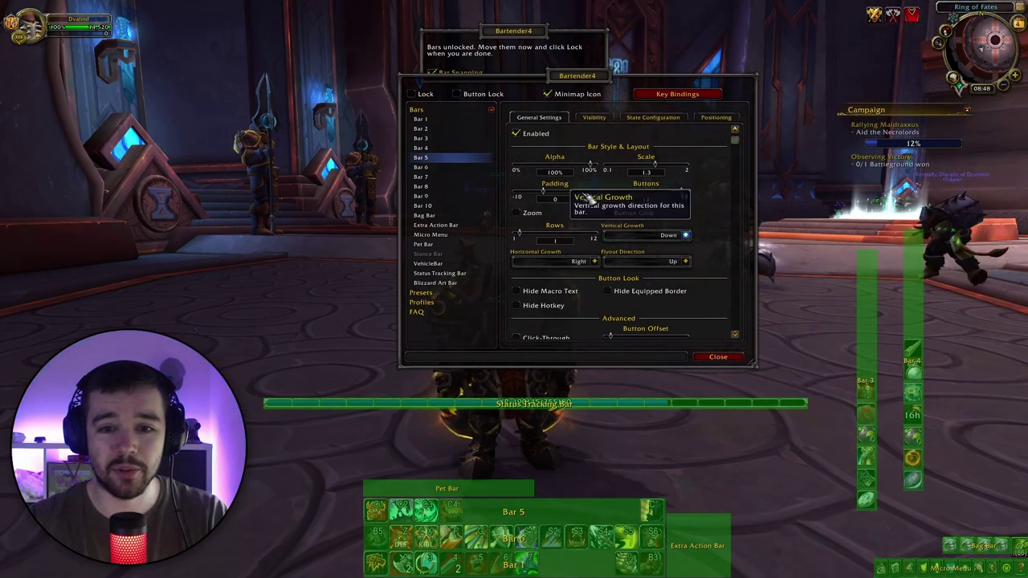
click(659, 166)
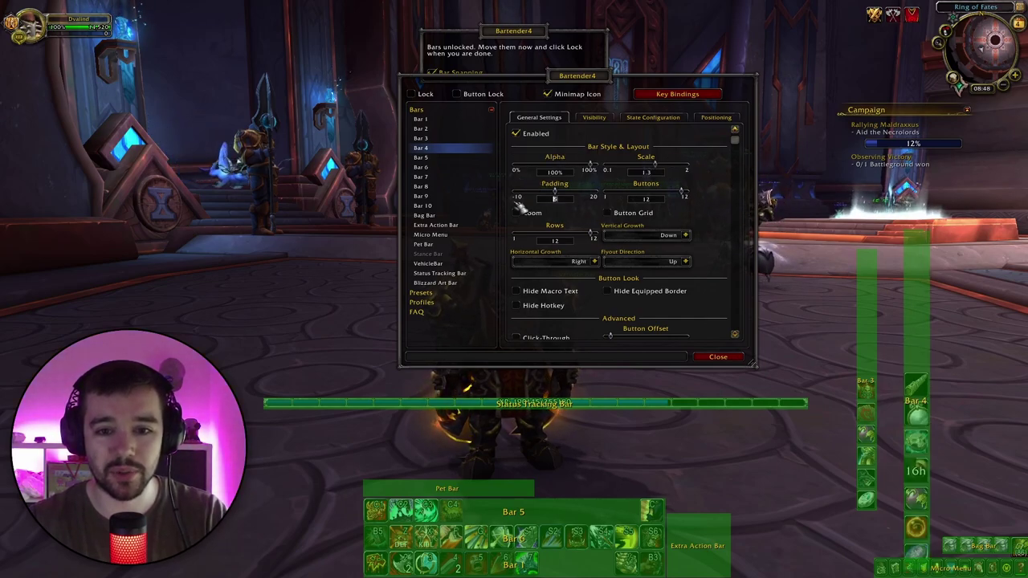
drag(523, 198, 543, 201)
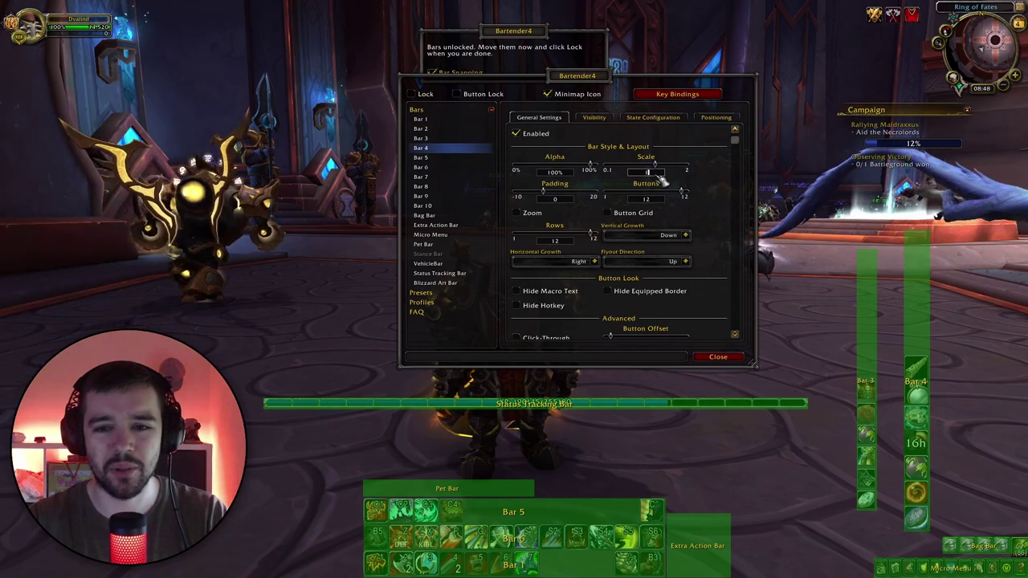
drag(655, 166, 645, 166)
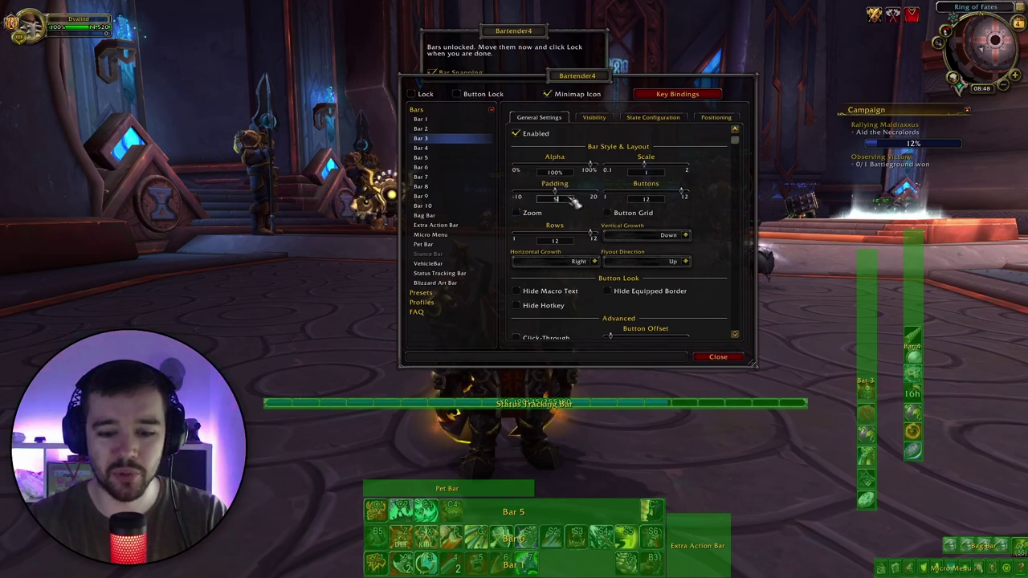
Park Bar 4 and Bar 3 side by side at the right screen edge and lock all bars
drag(912, 401, 1017, 461)
drag(872, 423, 1004, 464)
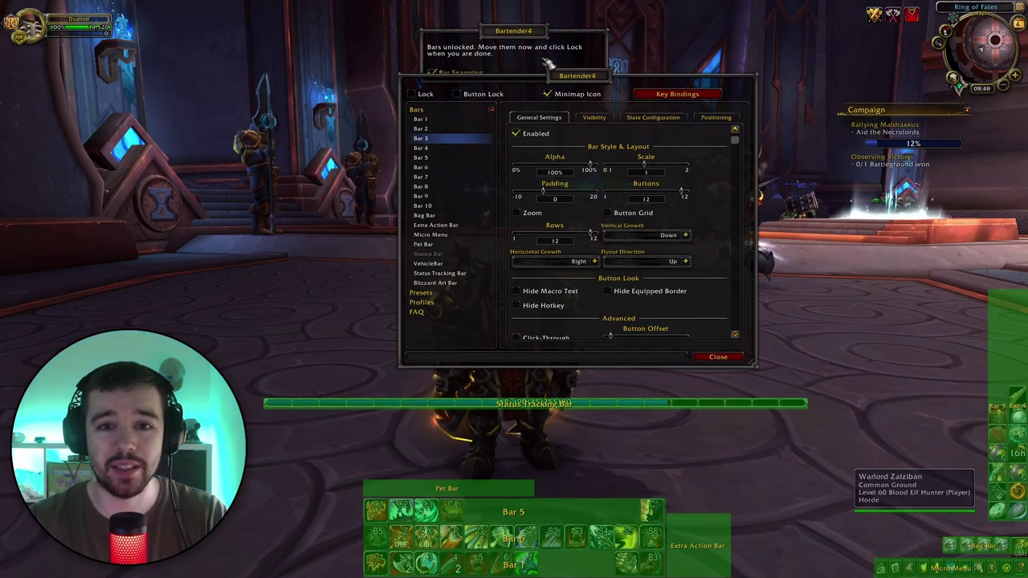
drag(591, 80, 574, 92)
click(394, 106)
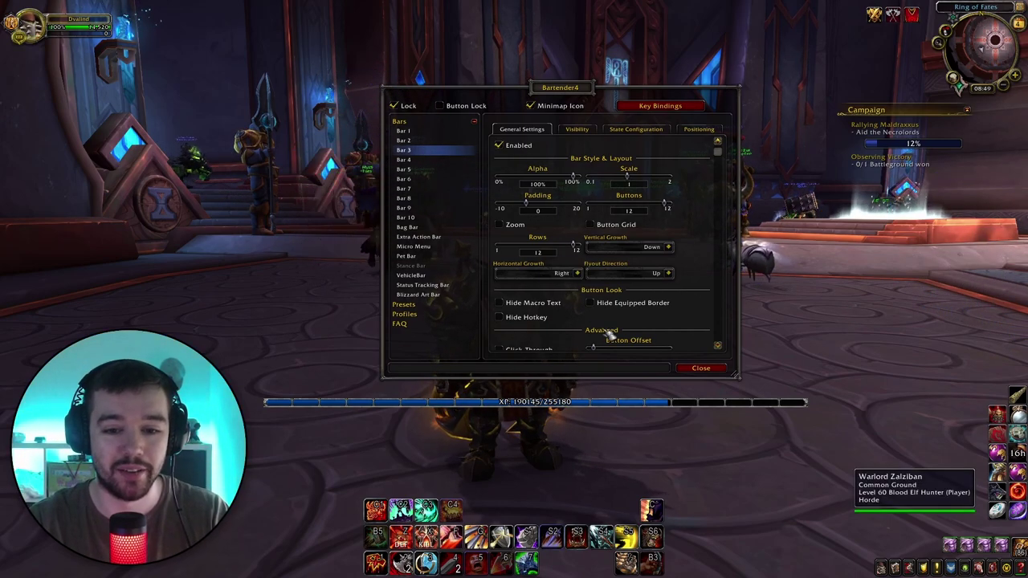
Unlock the bars and give the Status Tracking Bar a 0.8 scale
click(418, 107)
drag(615, 399, 185, 569)
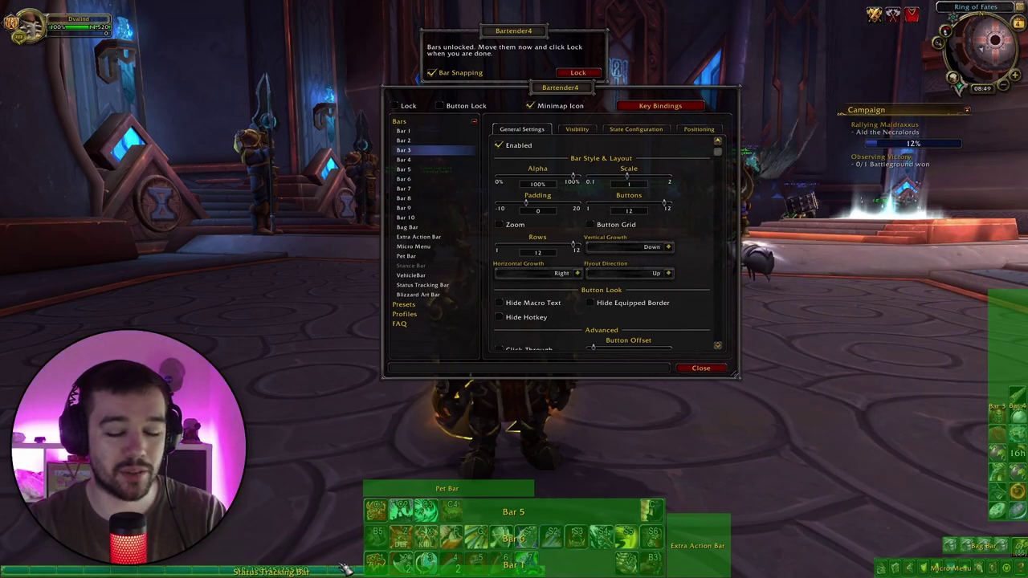
drag(374, 560, 632, 431)
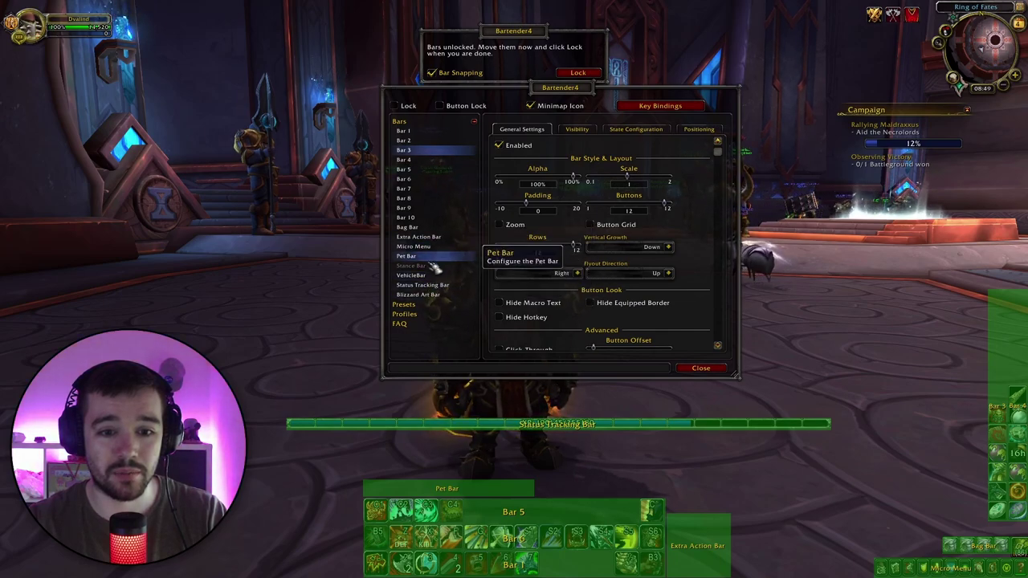
click(438, 287)
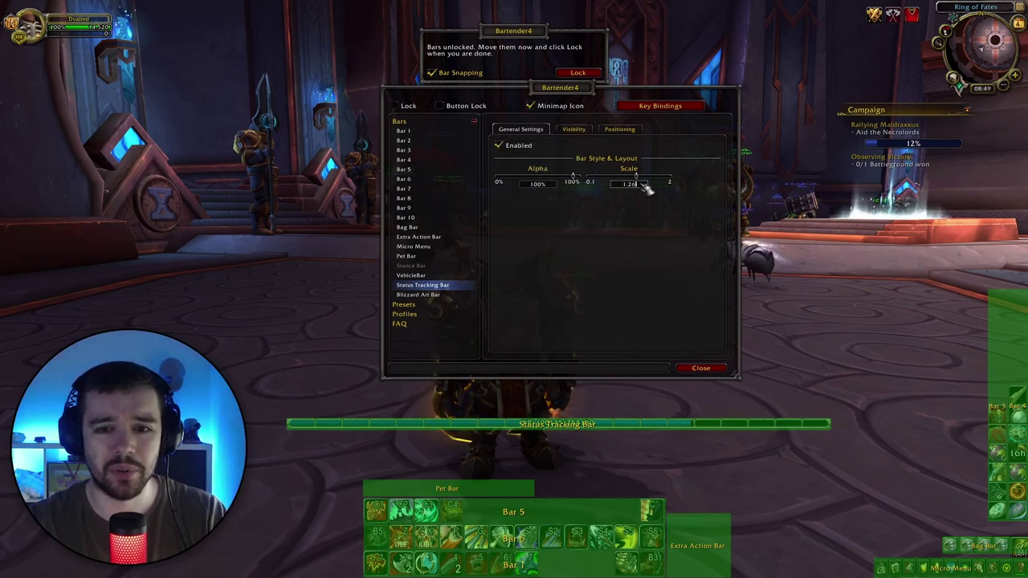
scroll(646, 186, down, 6)
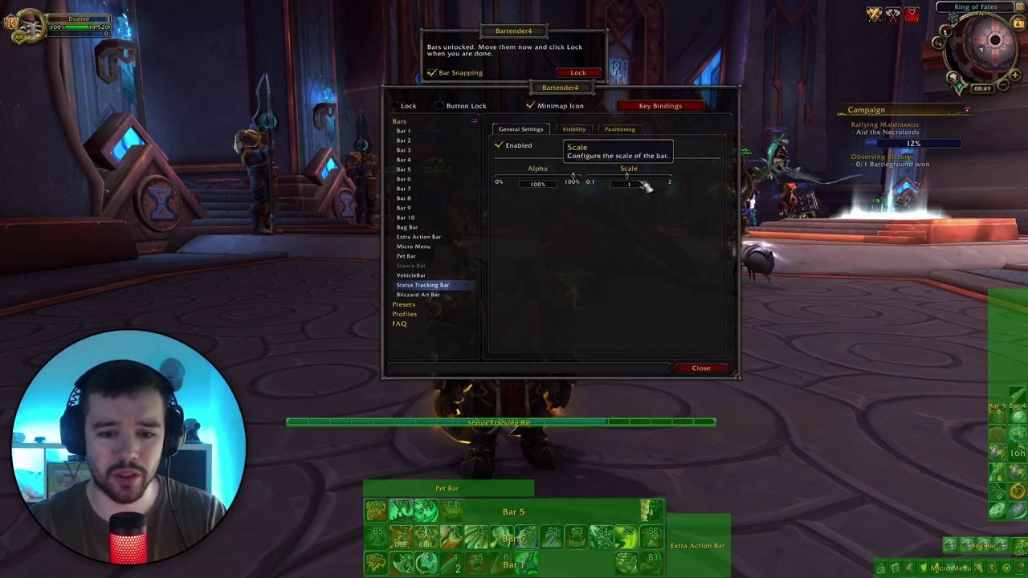
text(.8)
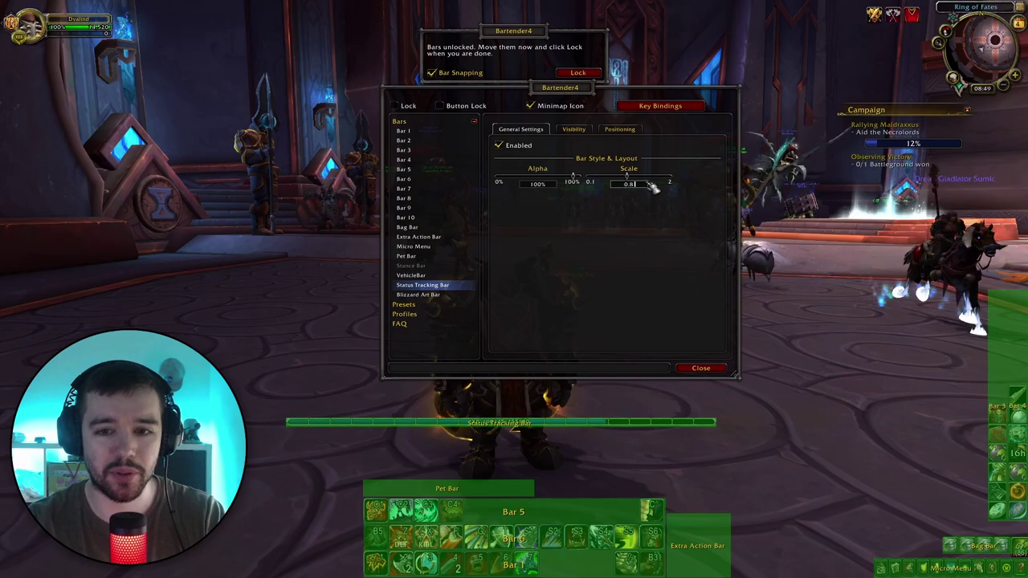
key(Return)
Place the Status Tracking Bar at the bottom-left edge, refine its scale to 0.84, and relock the bars
drag(542, 415, 224, 577)
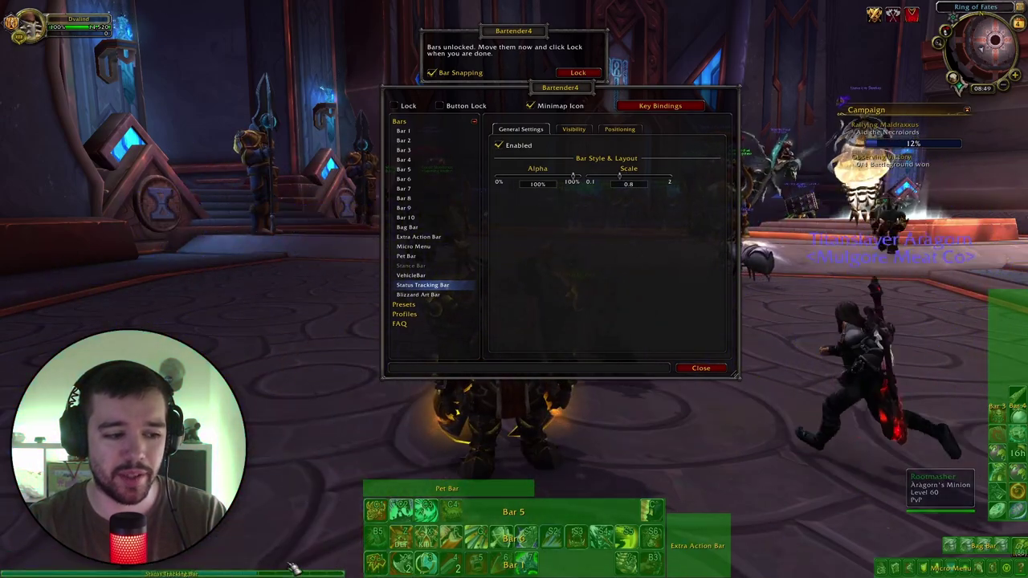
click(642, 185)
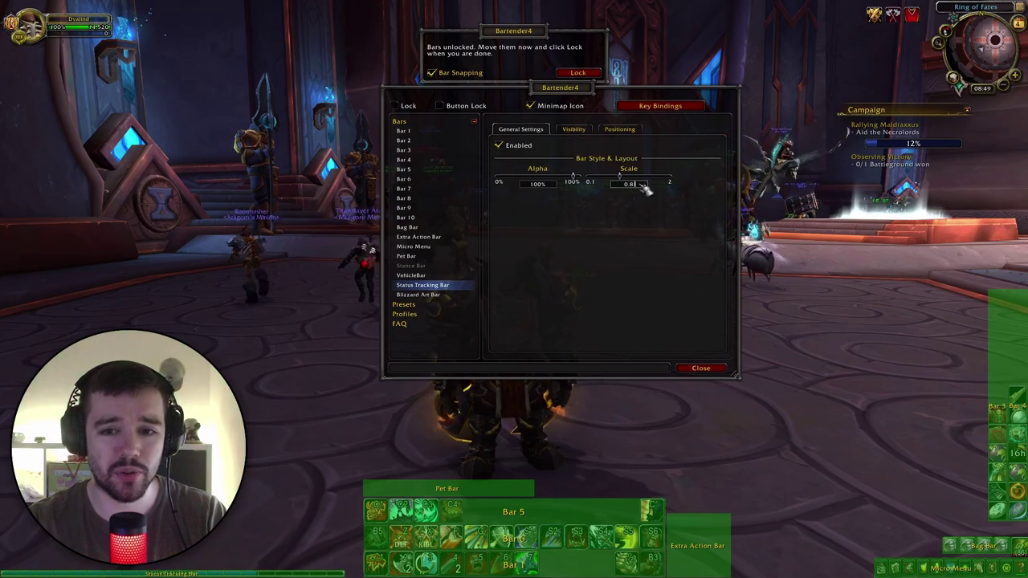
text(5)
key(Return)
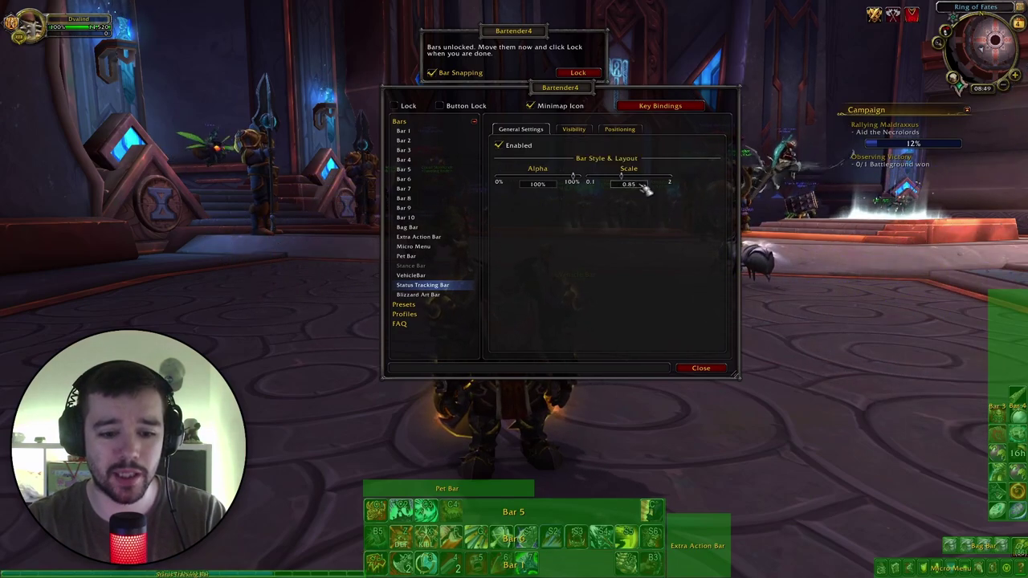
key(BackSpace)
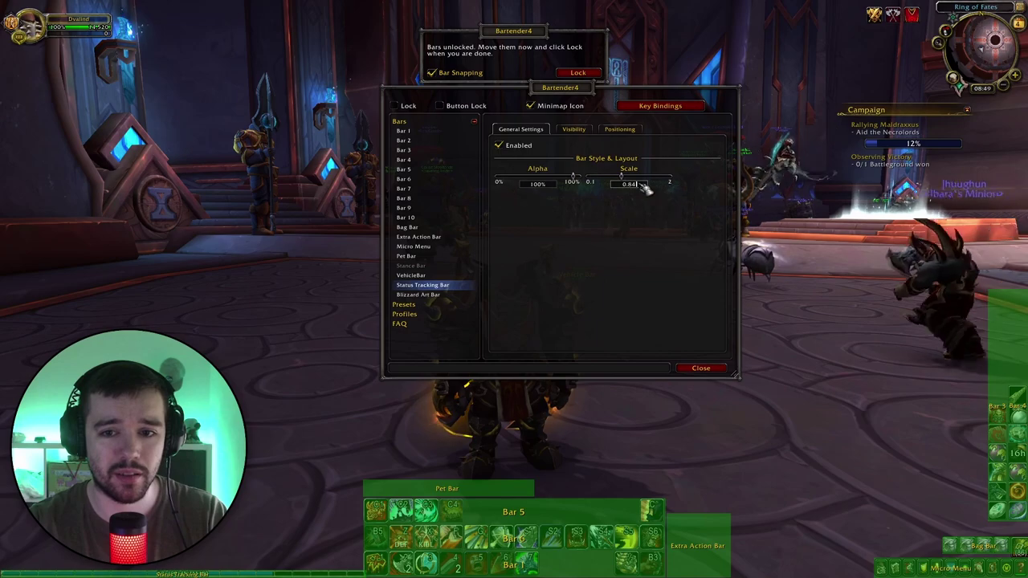
text(4)
key(Return)
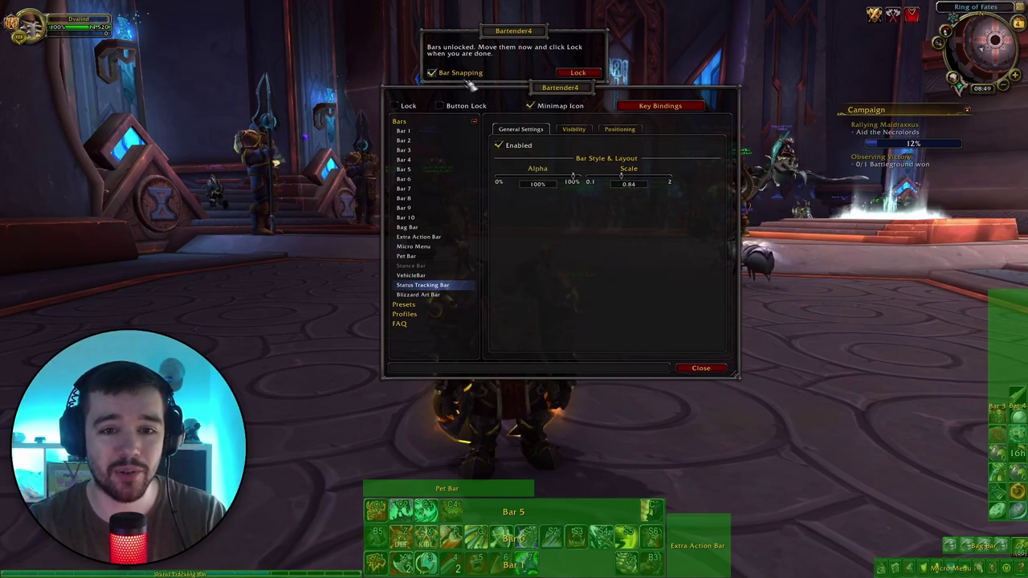
click(395, 105)
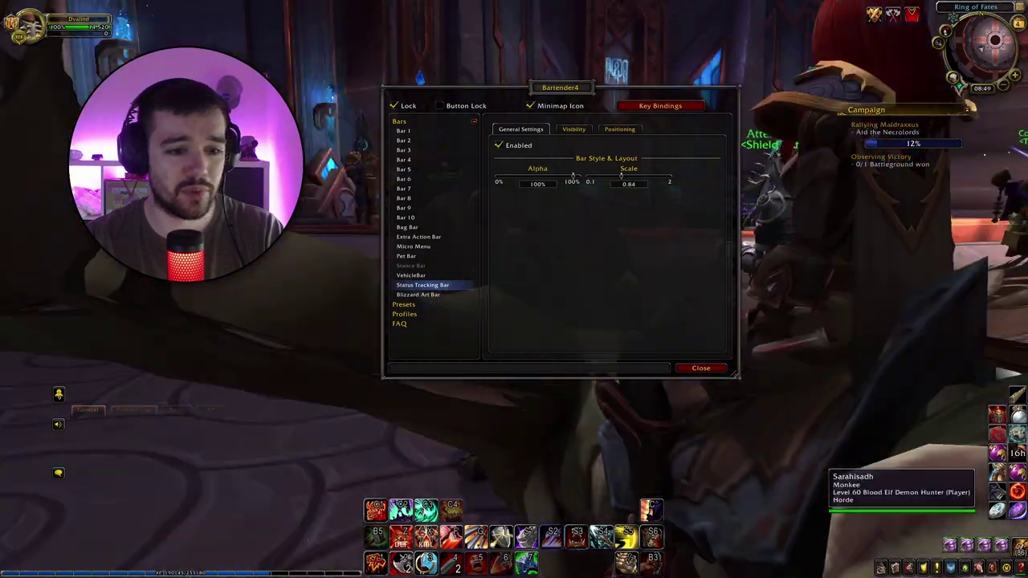
Unlock the General chat window, move it lower-left, widen and lengthen it, then lock it
right_click(88, 410)
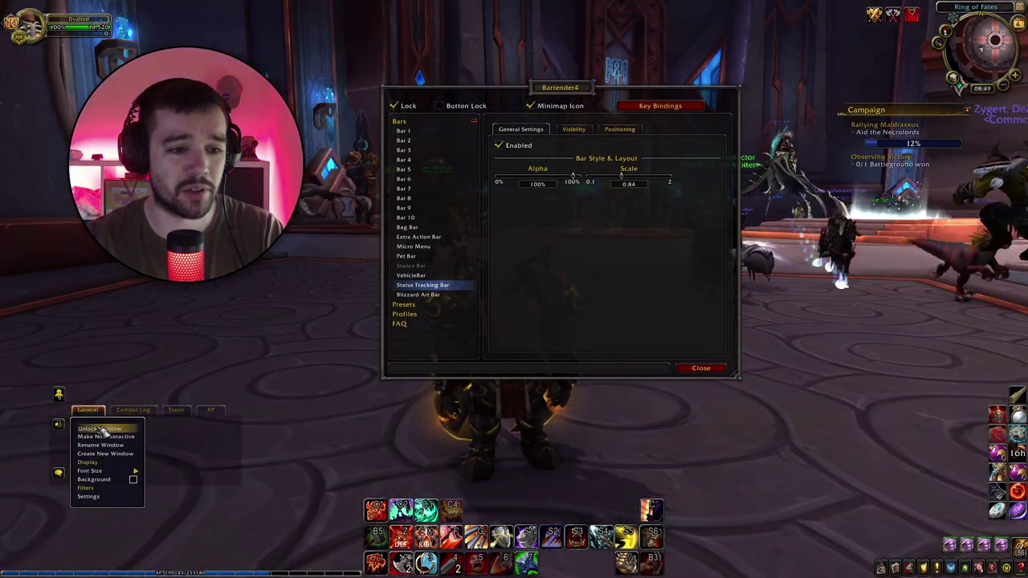
click(98, 428)
drag(84, 418, 33, 417)
drag(188, 482, 357, 527)
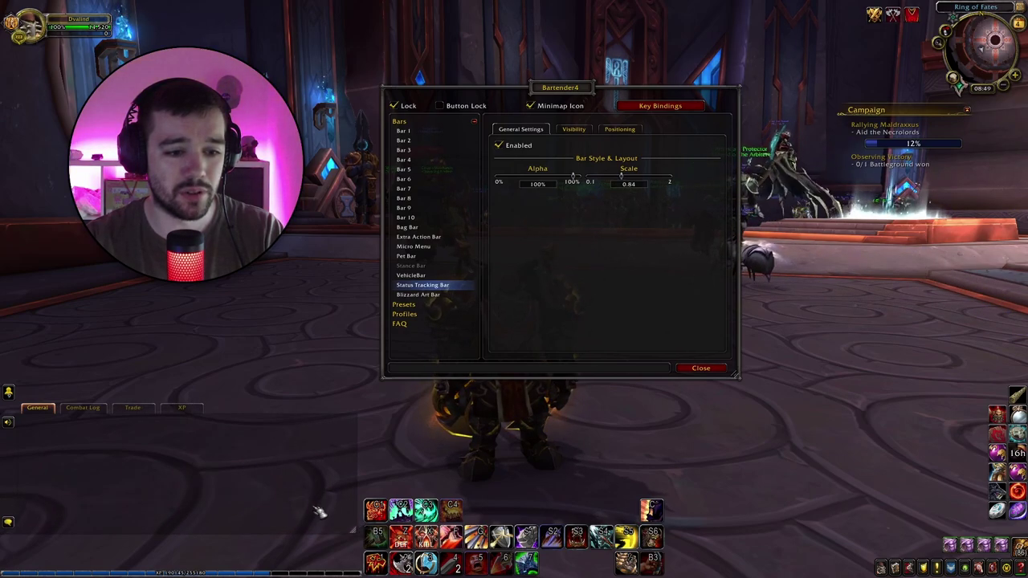
drag(49, 431, 46, 448)
right_click(38, 427)
click(48, 457)
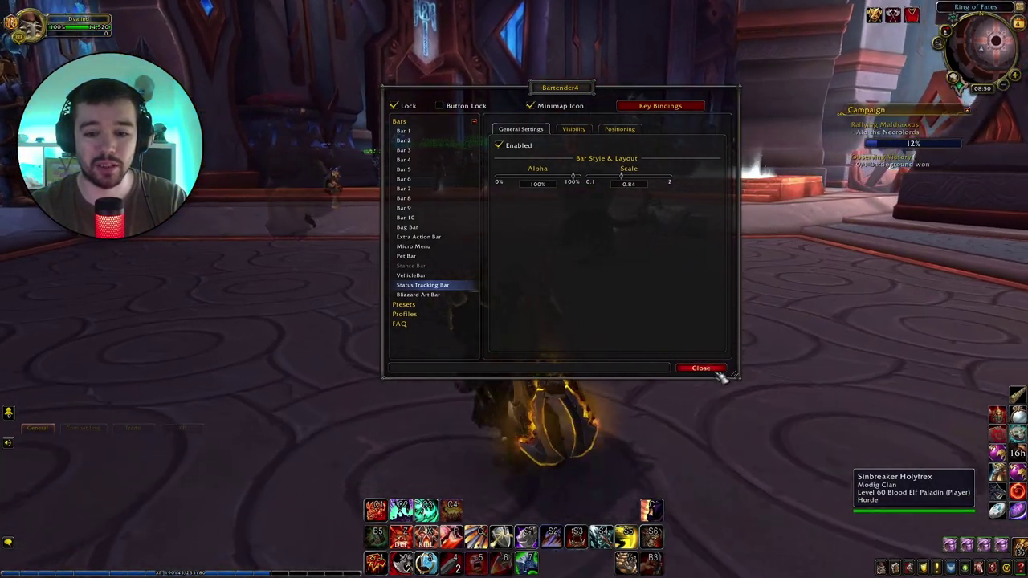
Close the Bartender4 settings and turn the camera to face the character's front
click(700, 367)
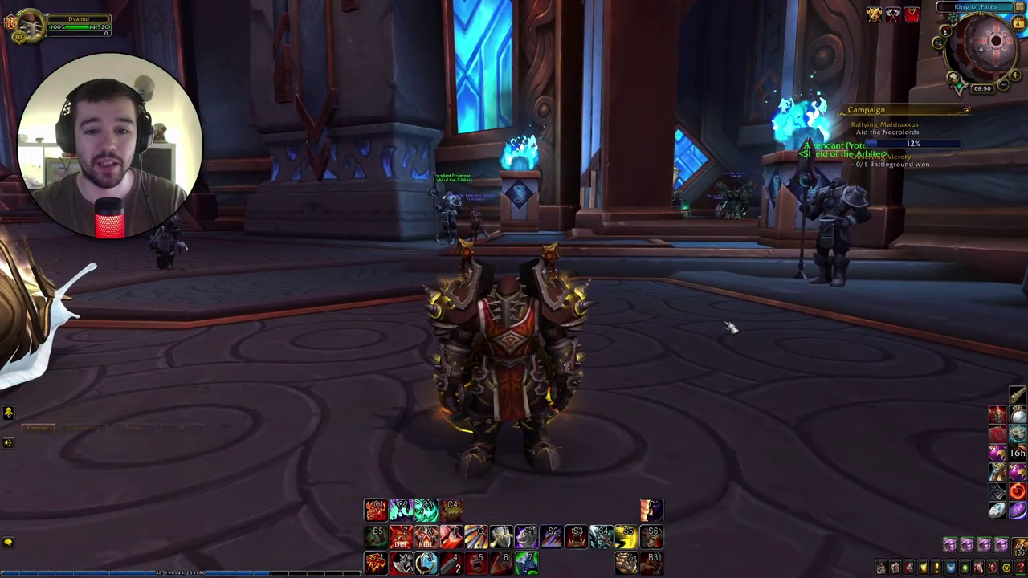
drag(730, 326, 783, 327)
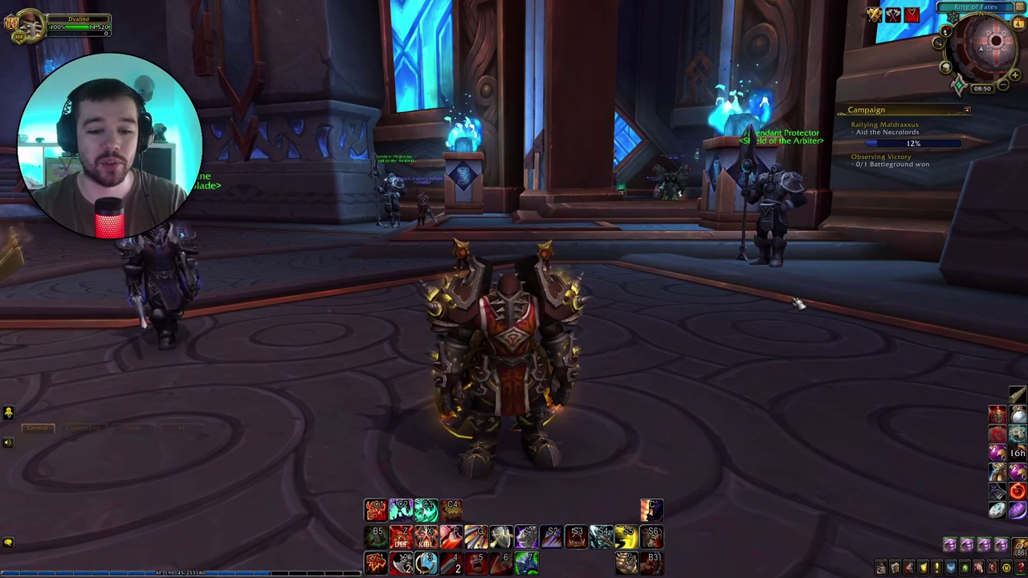
key(d)
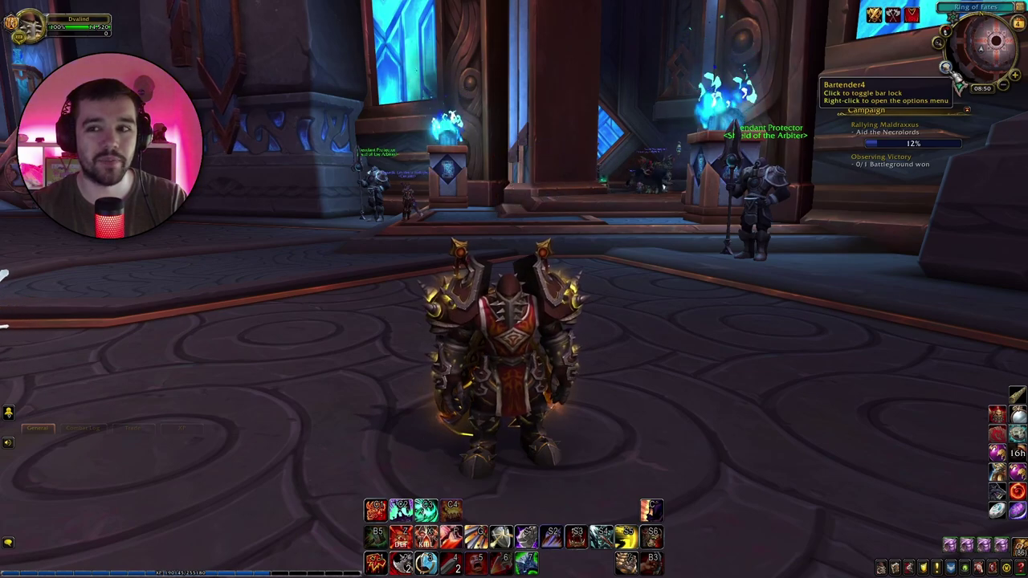
Reopen the Bartender4 options, toggle Lock and Button Lock, and leave the bars unlocked
right_click(950, 71)
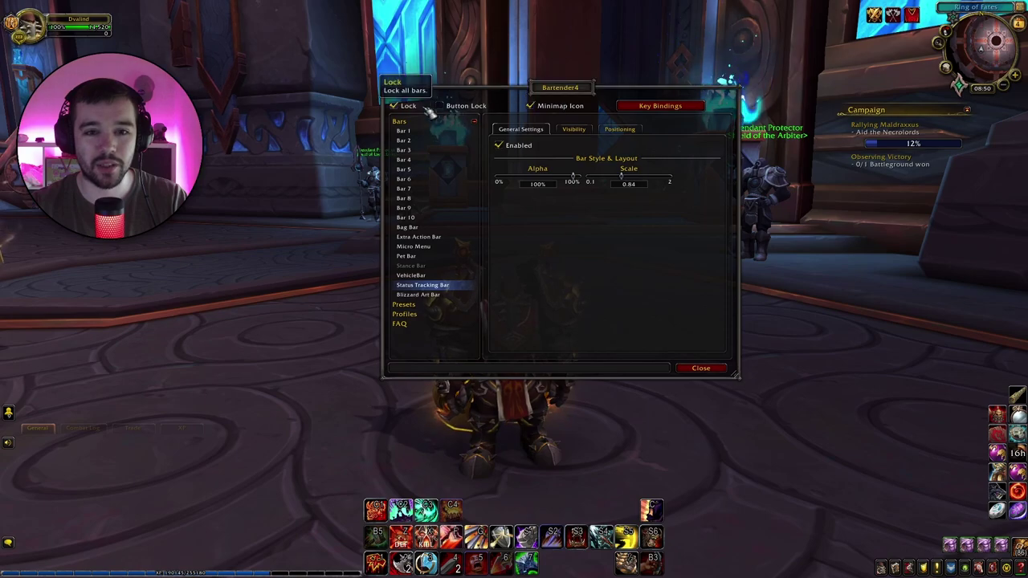
click(392, 105)
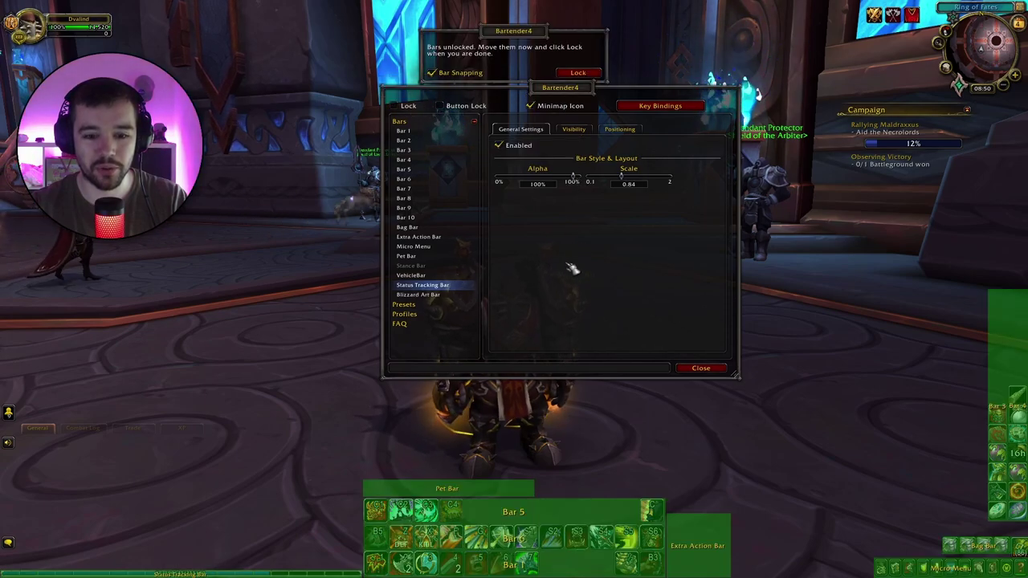
click(392, 105)
click(464, 110)
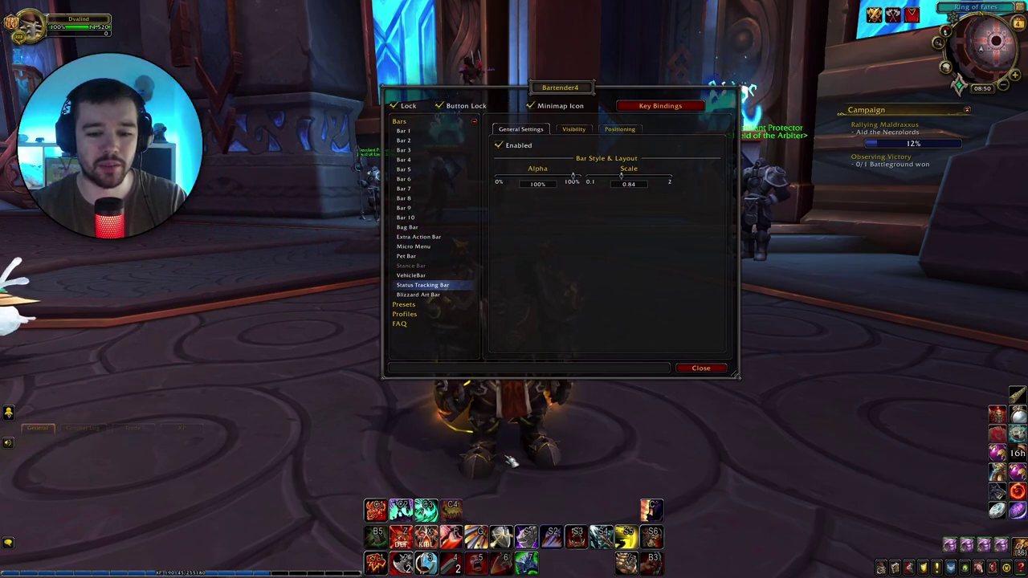
click(454, 112)
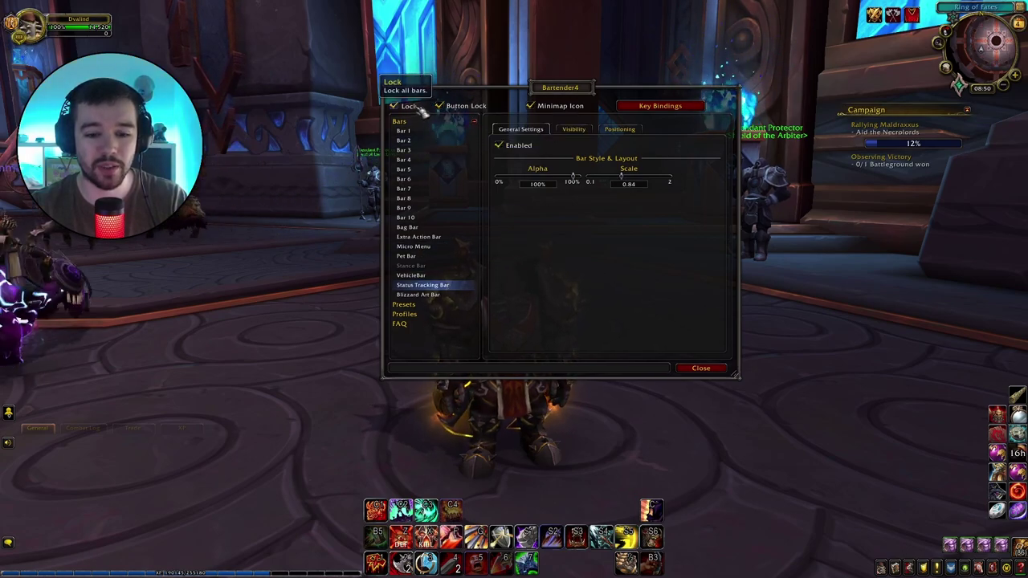
click(393, 106)
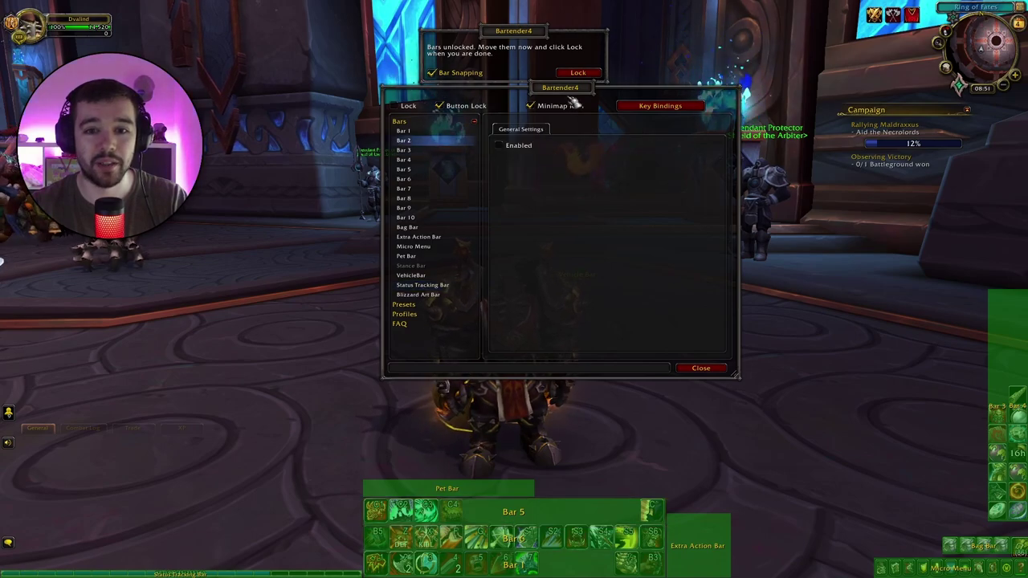
Enable Bar 2, remove its button padding, enlarge its scale, and move it up-left
click(520, 146)
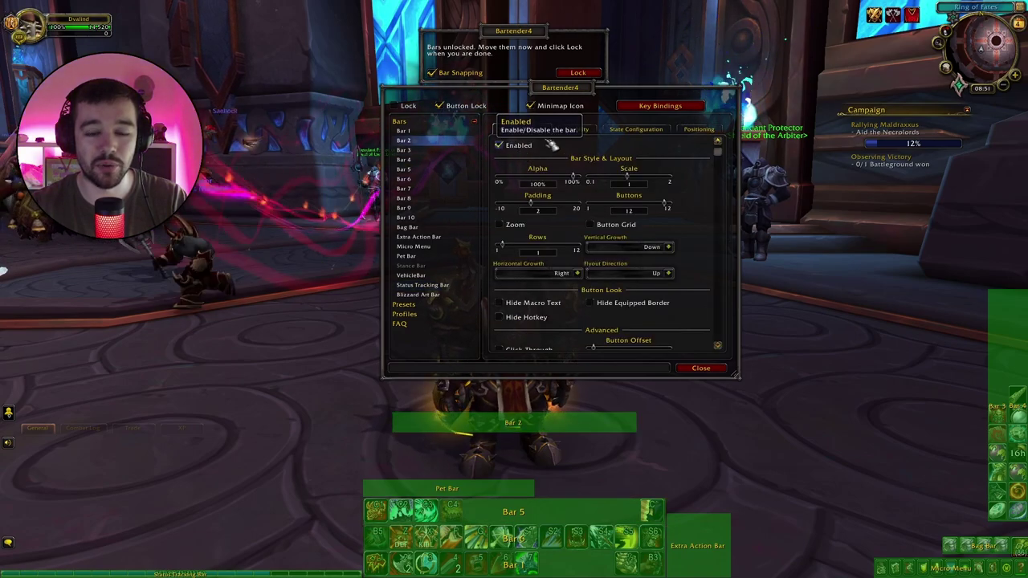
drag(559, 87, 798, 55)
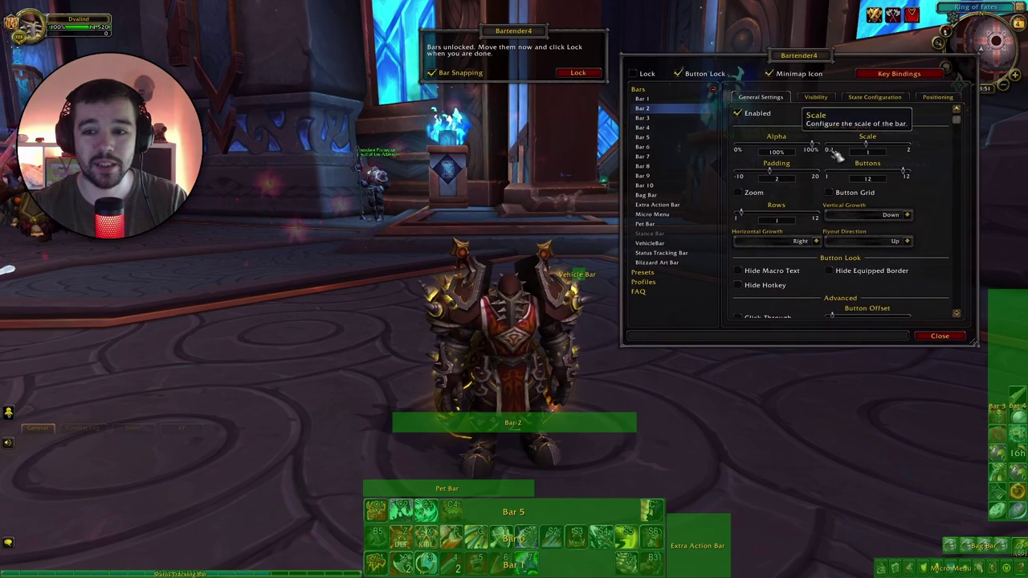
click(759, 181)
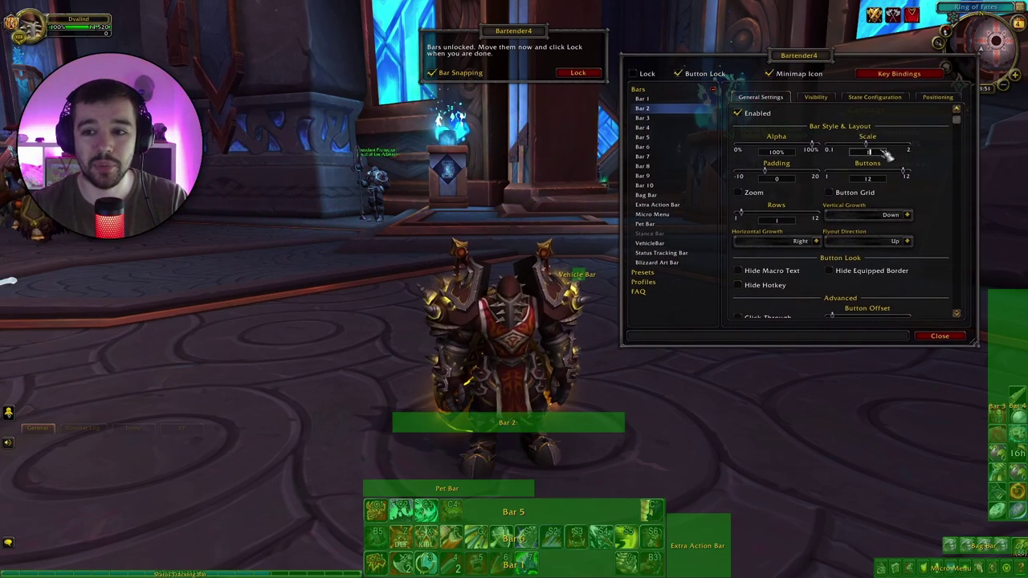
key(Return)
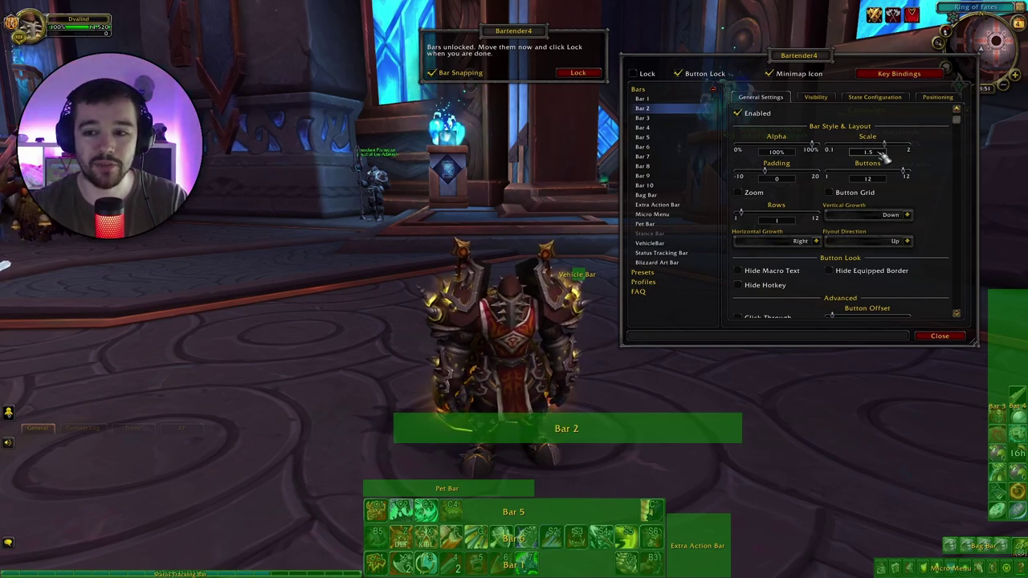
drag(562, 426, 341, 205)
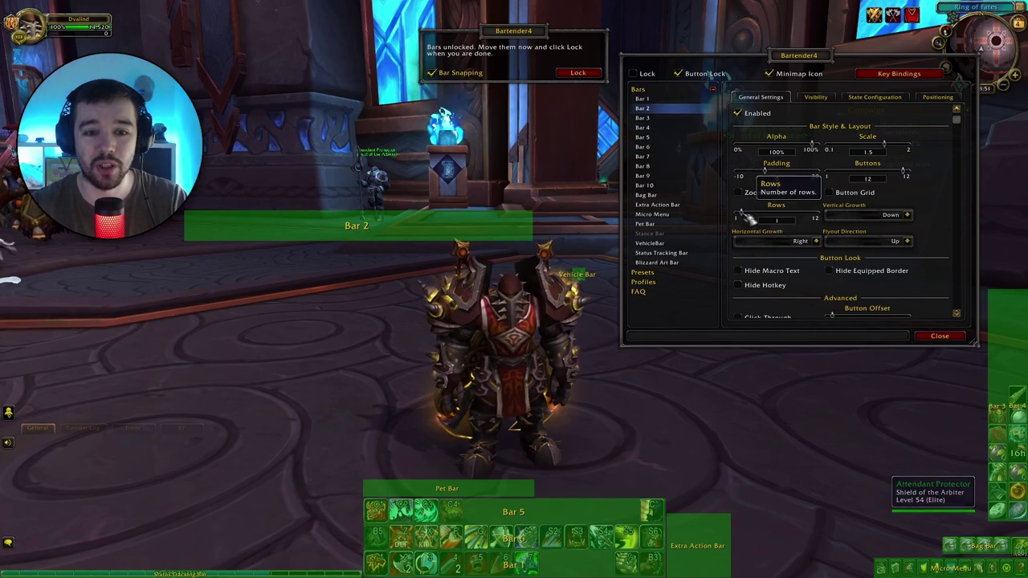
Make Bar 2 a 12-row column beside the character, move the Vehicle Bar away, then lock
drag(743, 213, 838, 217)
drag(200, 337, 408, 243)
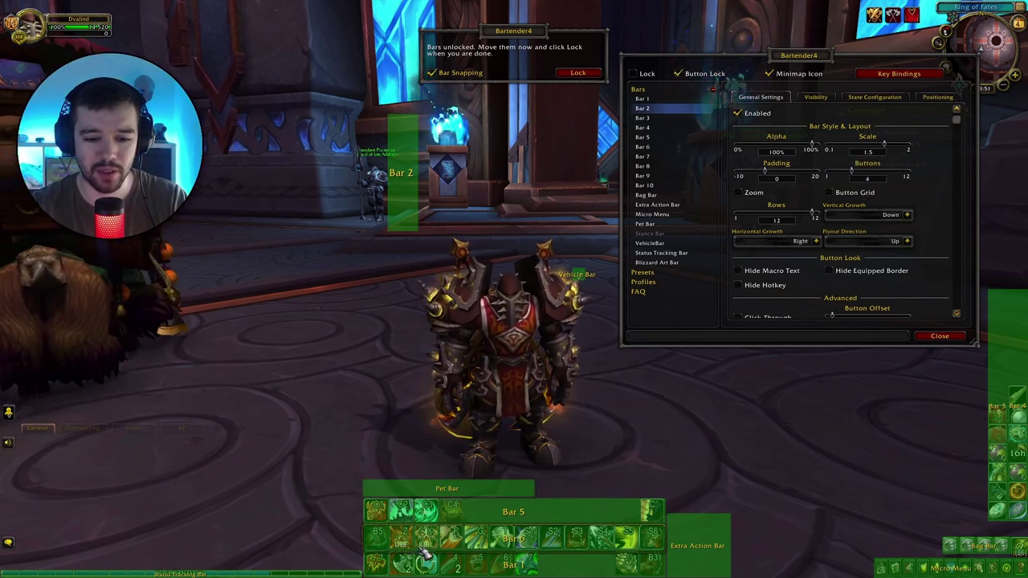
drag(414, 201, 389, 337)
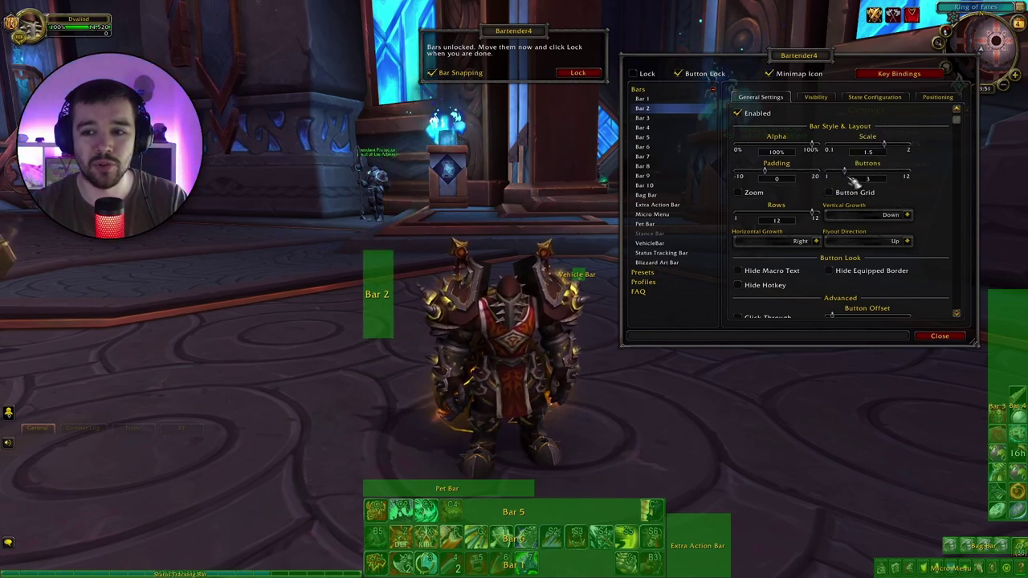
scroll(853, 185, down, 1)
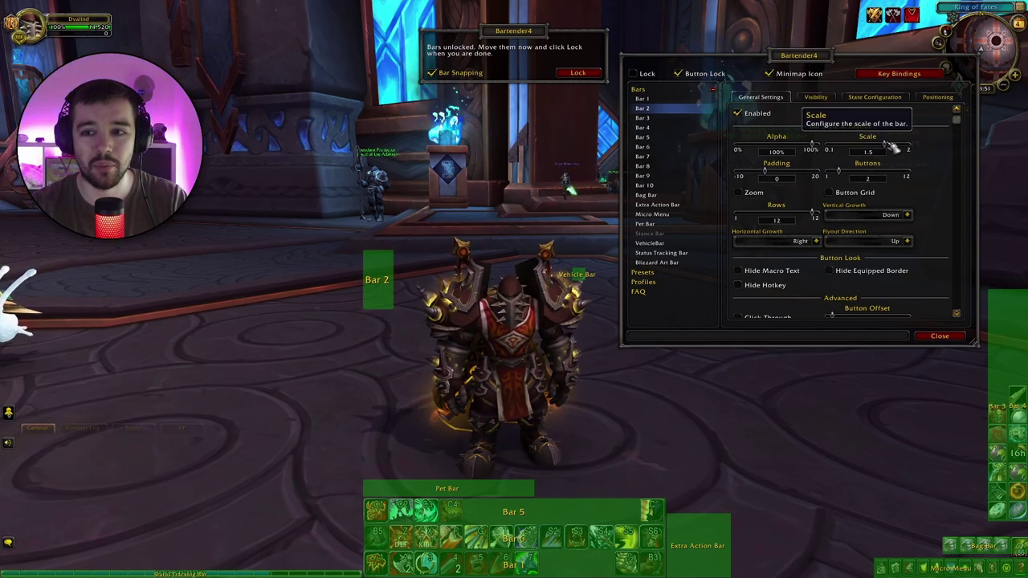
scroll(903, 149, up, 1)
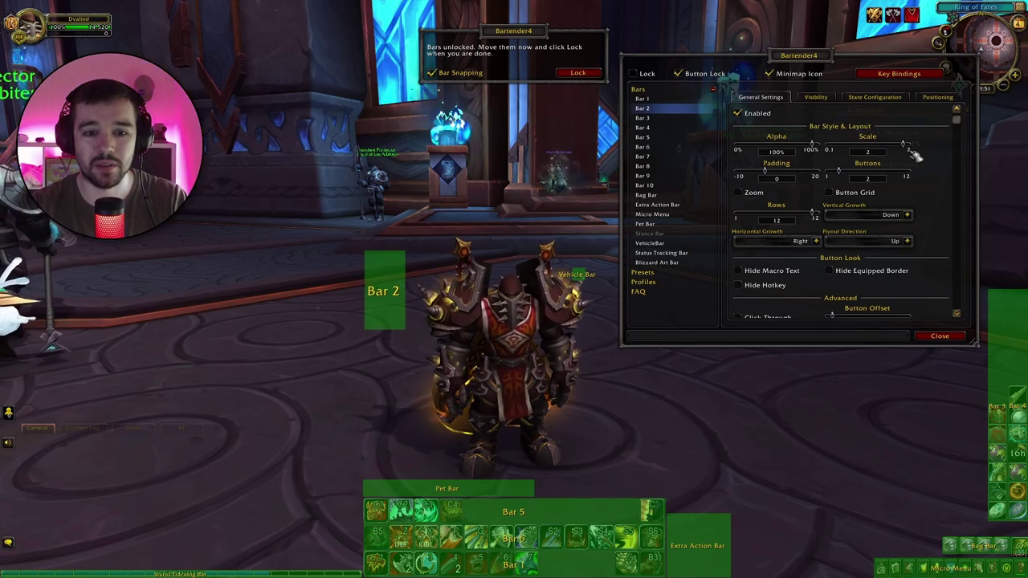
drag(578, 277, 697, 514)
drag(401, 312, 412, 335)
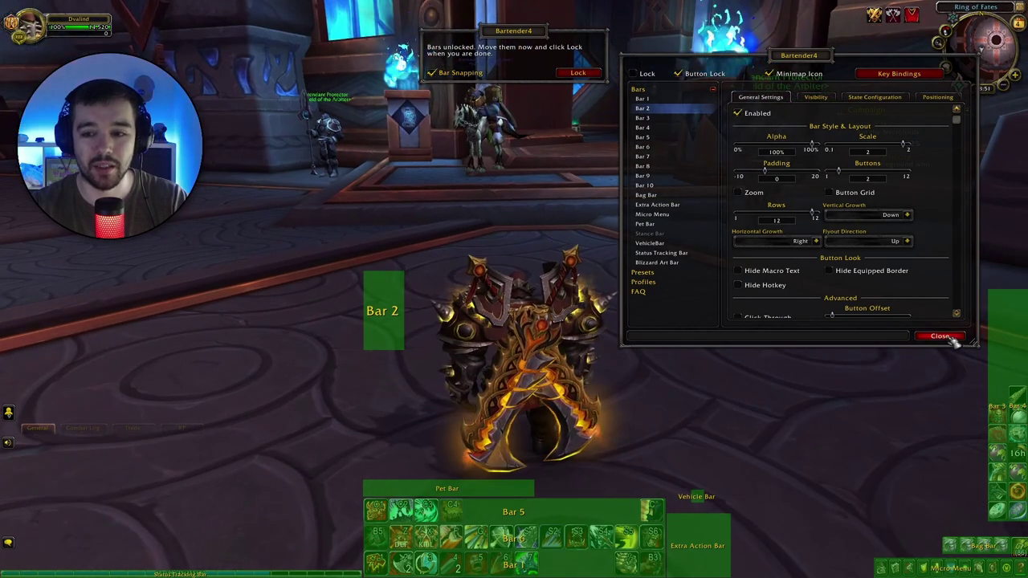
click(642, 72)
Place the DEF macro in Bar 2's lower slot and the KILL ability in the upper slot
key(Escape)
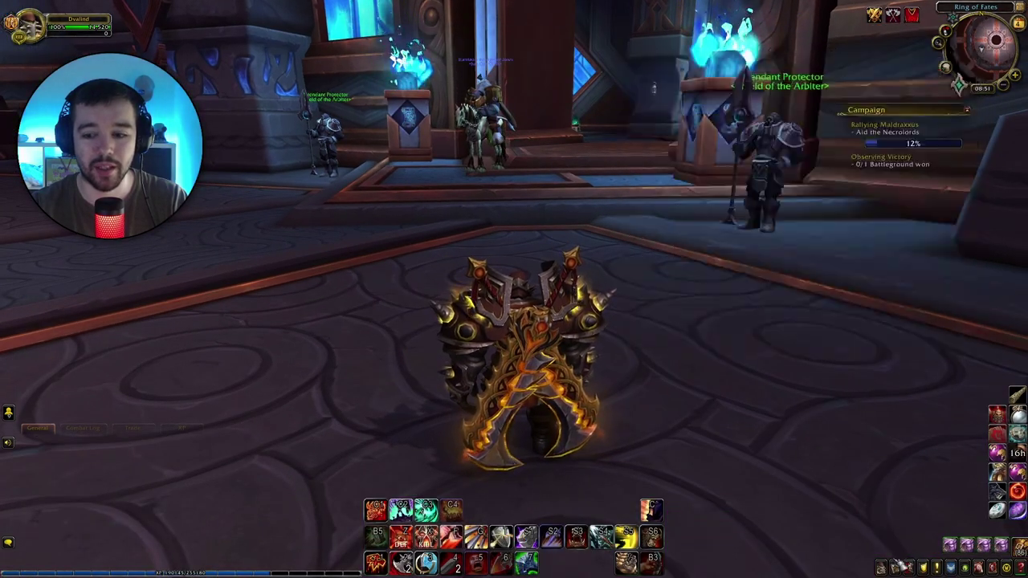
click(513, 301)
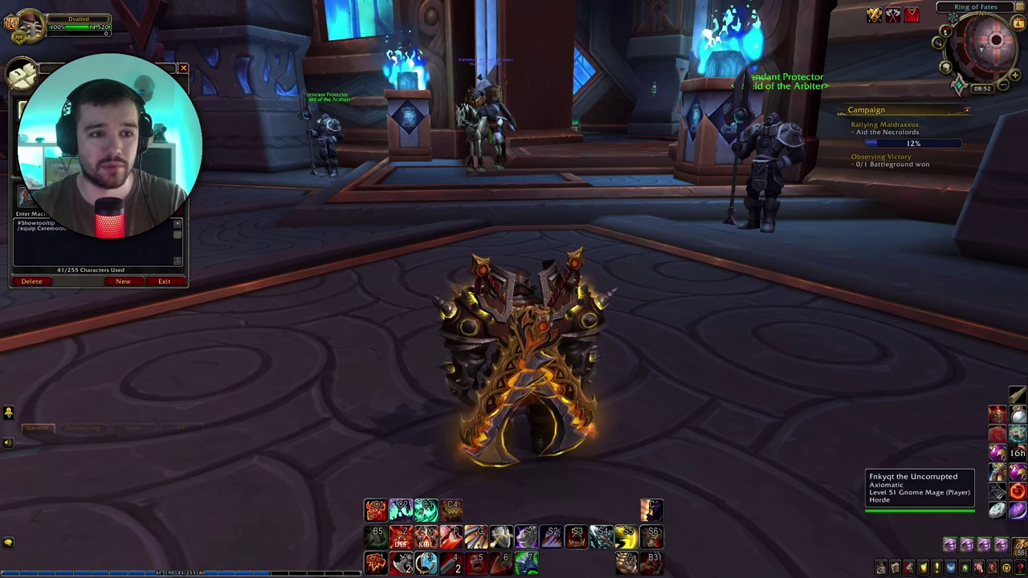
drag(400, 537, 382, 329)
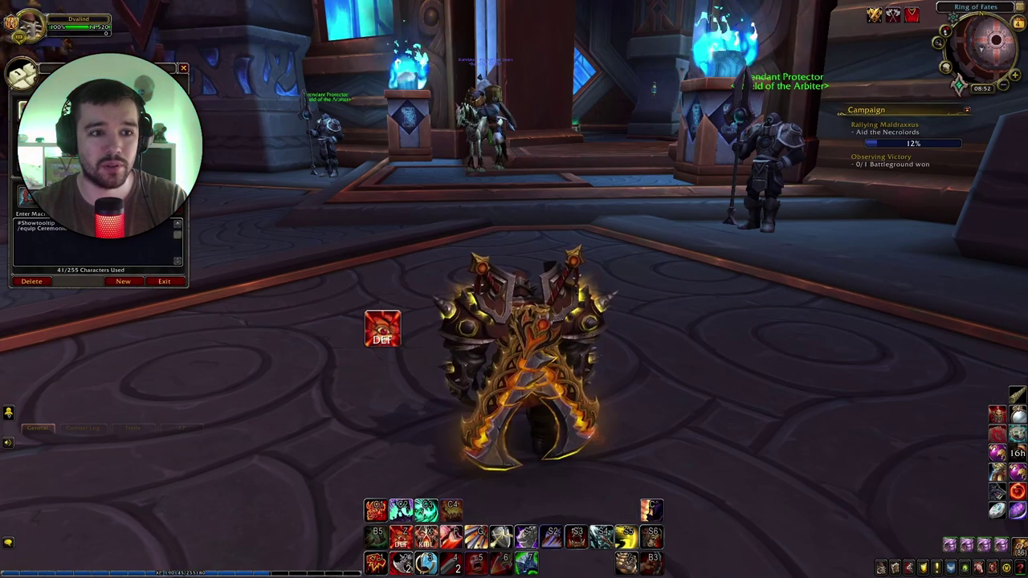
key(a)
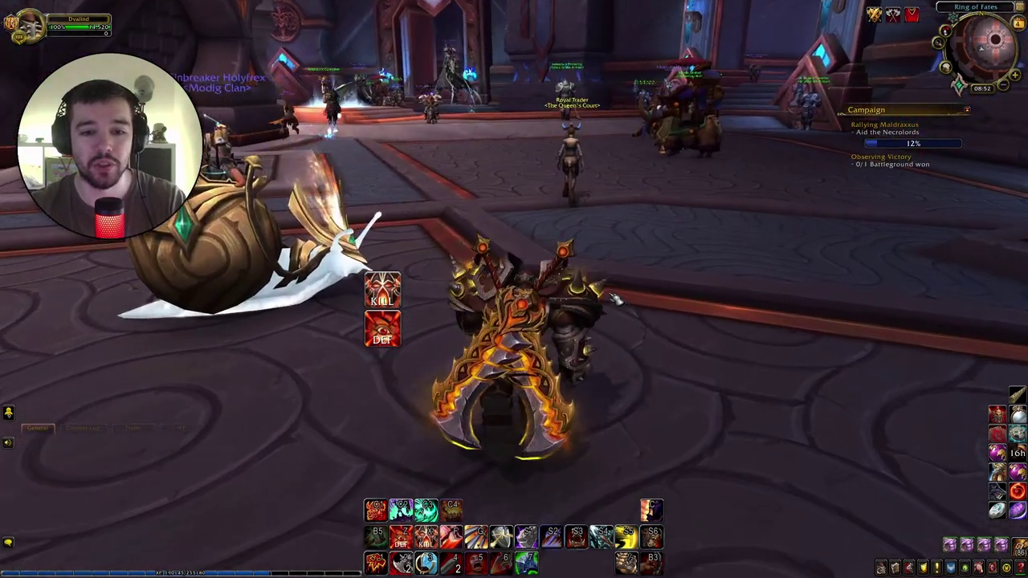
key(a)
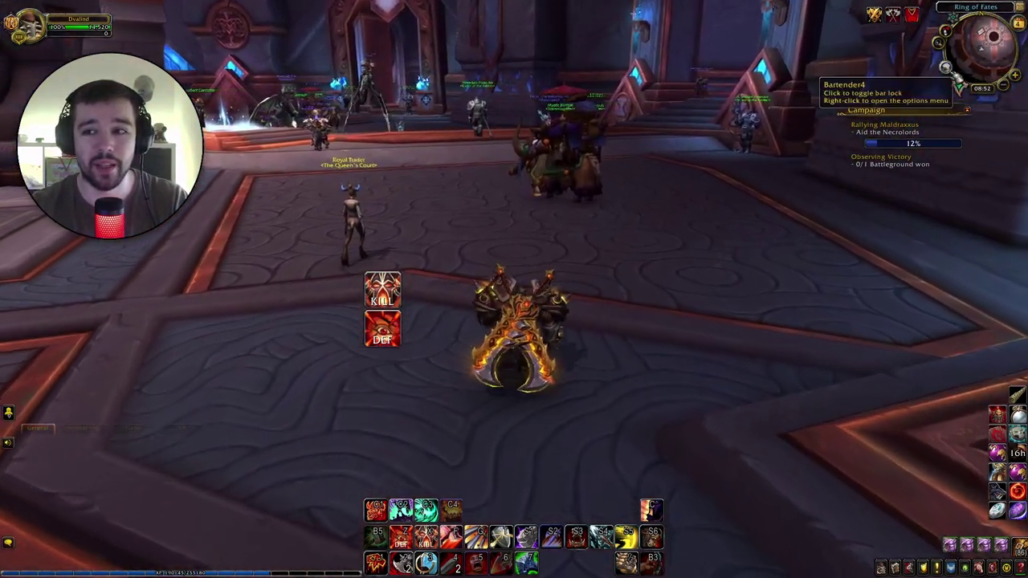
Check the Bartender4 options again and close them
right_click(957, 79)
drag(825, 72, 779, 74)
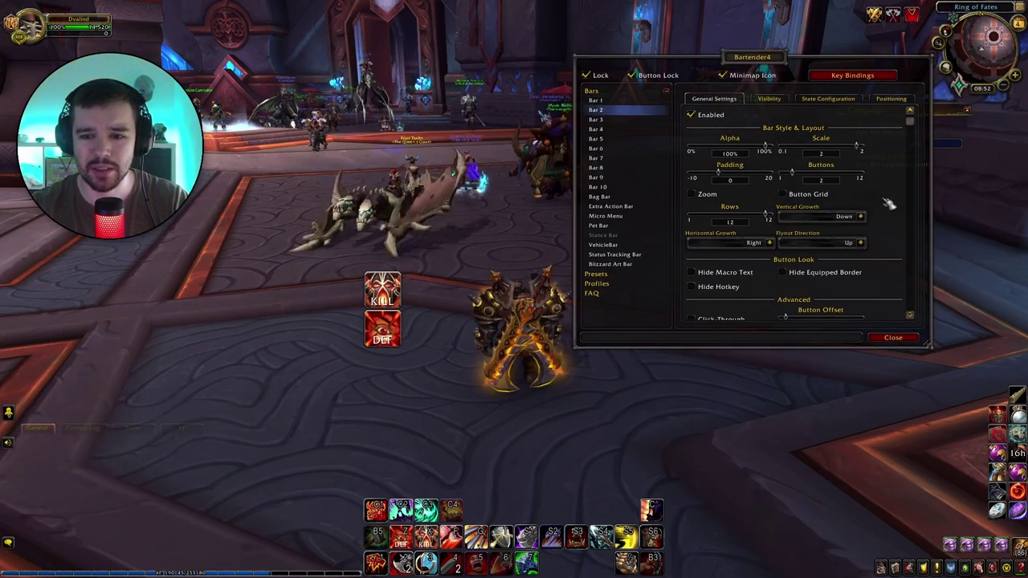
scroll(723, 297, down, 1)
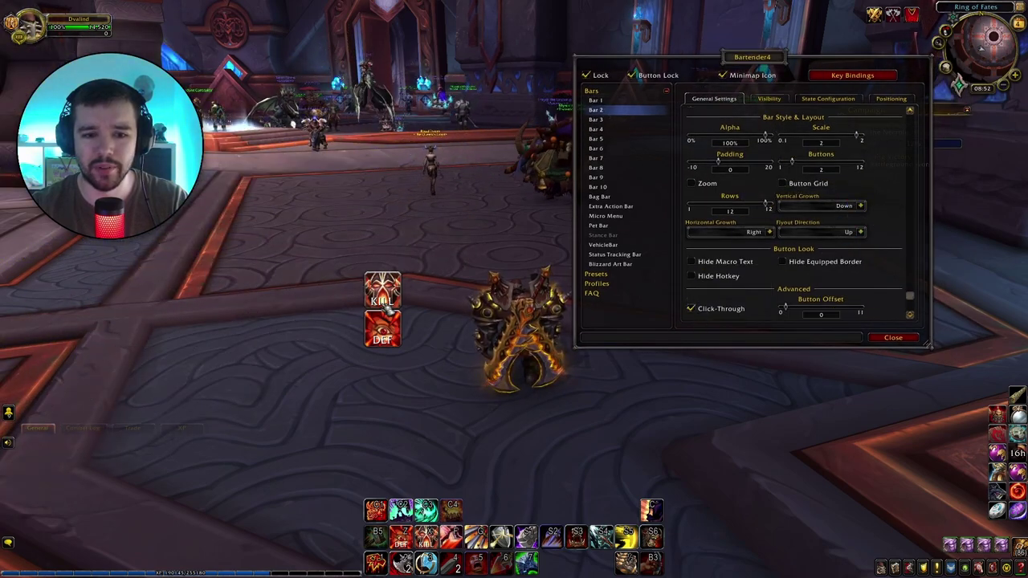
click(893, 338)
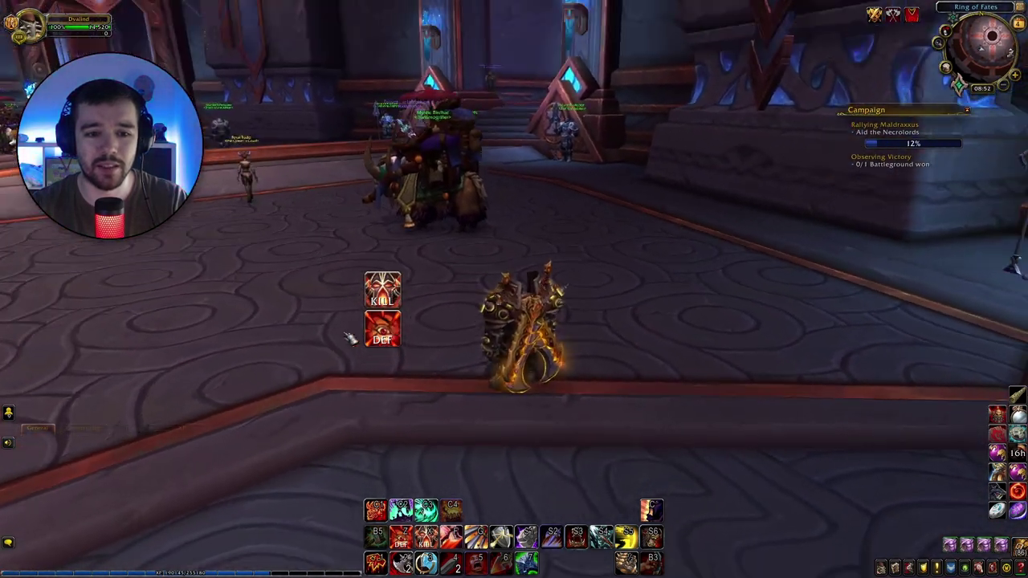
Cast Fleshcraft and Enraged Regeneration to start the DEF cooldown on Bar 2
key(a)
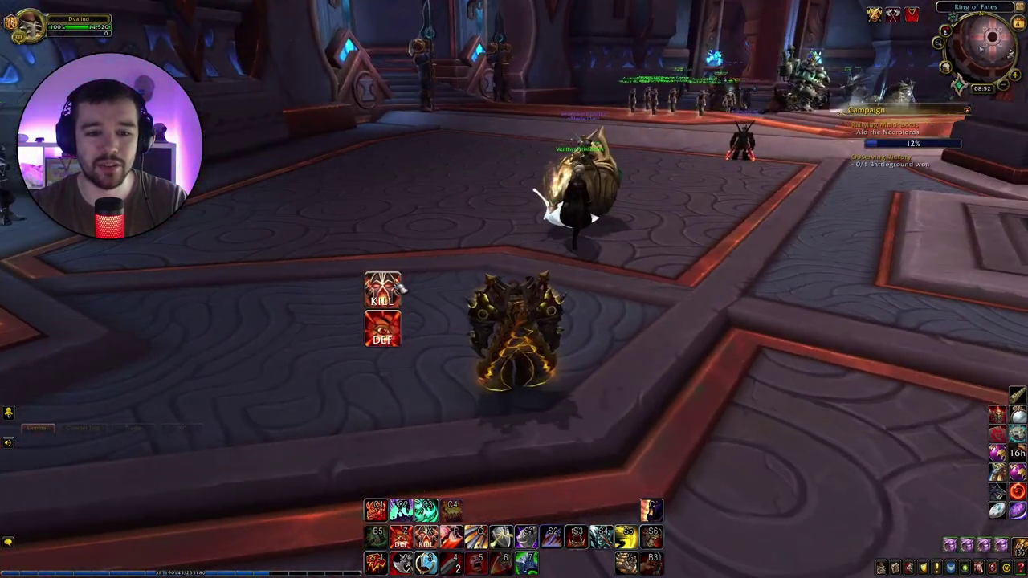
key(d)
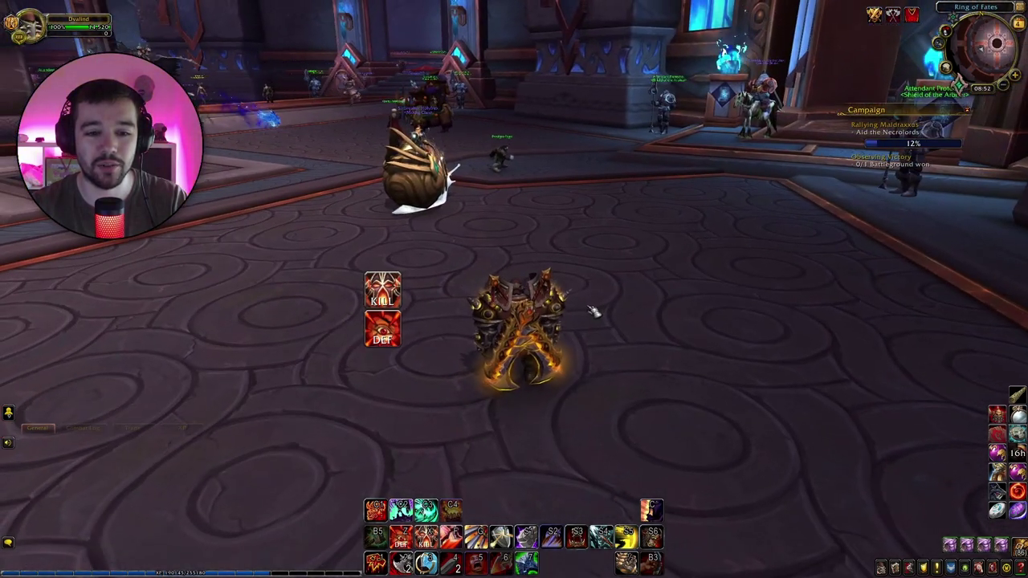
key(z)
key(d)
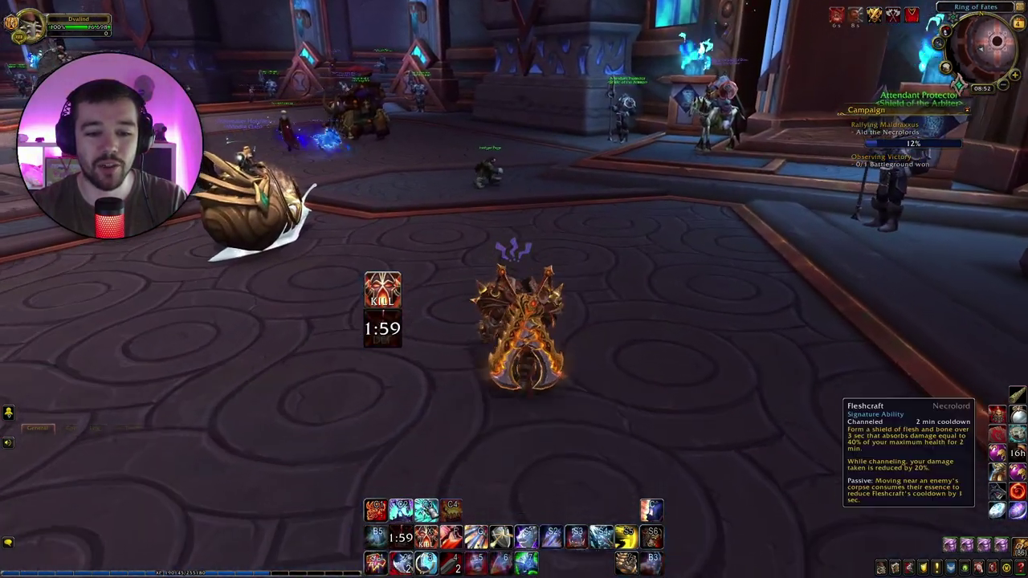
key(3)
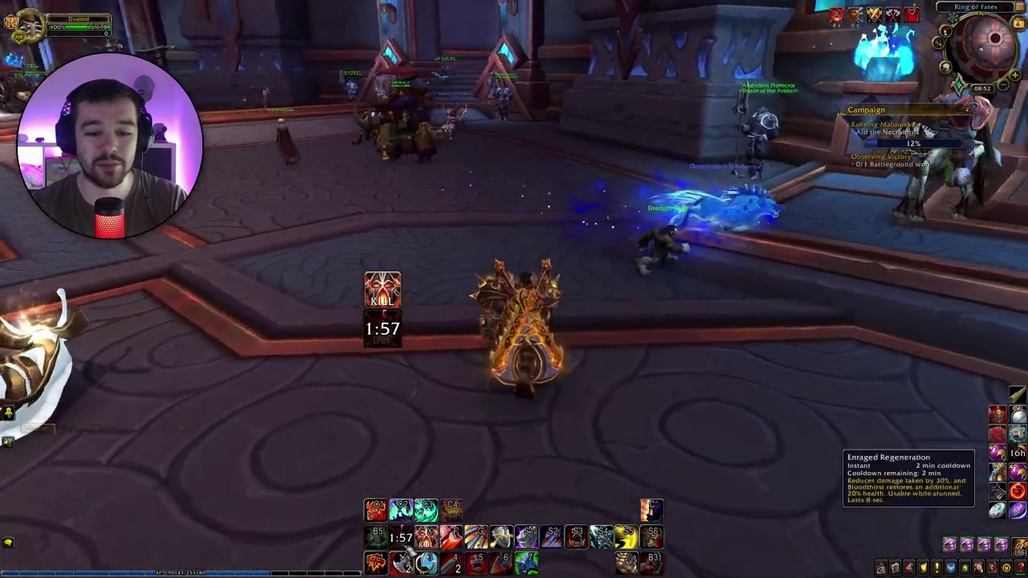
Use the KILL ability and turn around the hall while both cooldown timers count down
key(a)
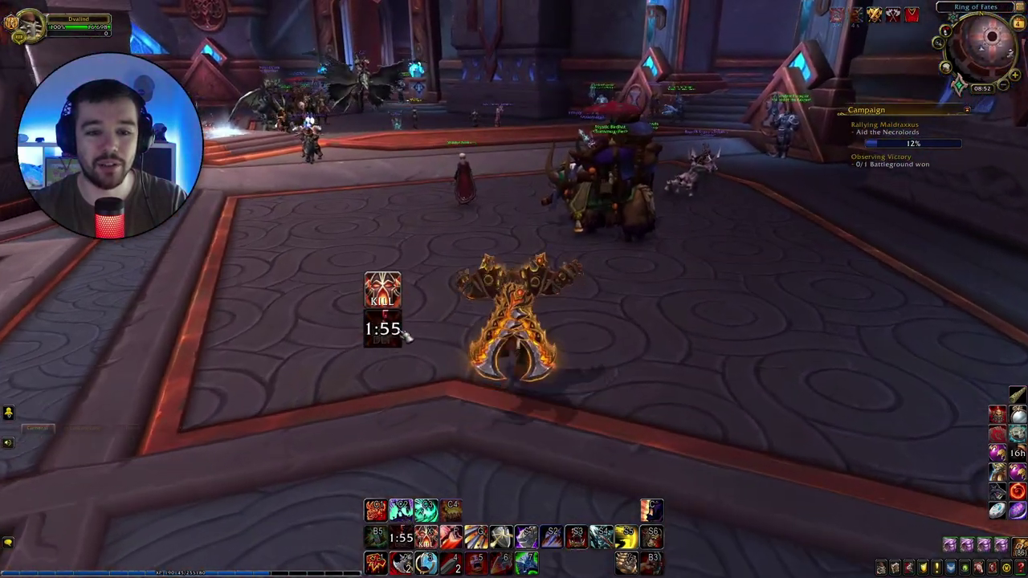
key(a)
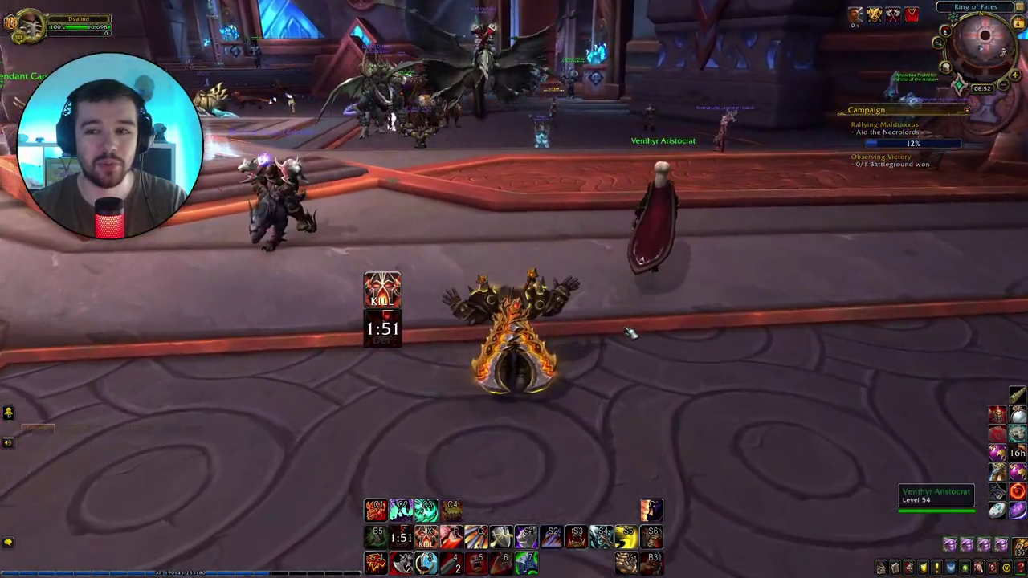
key(a)
key(4)
key(a)
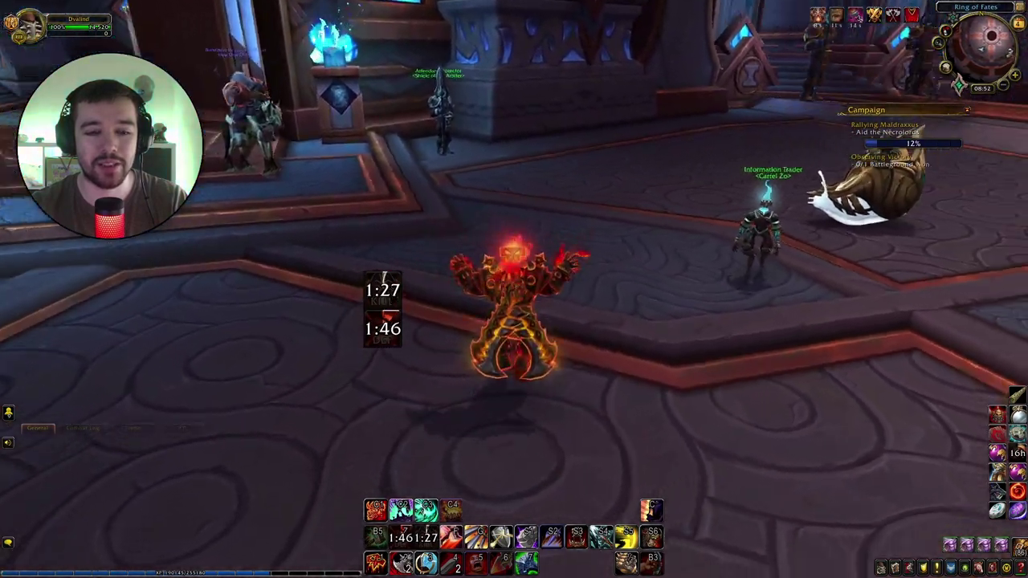
drag(522, 296, 593, 295)
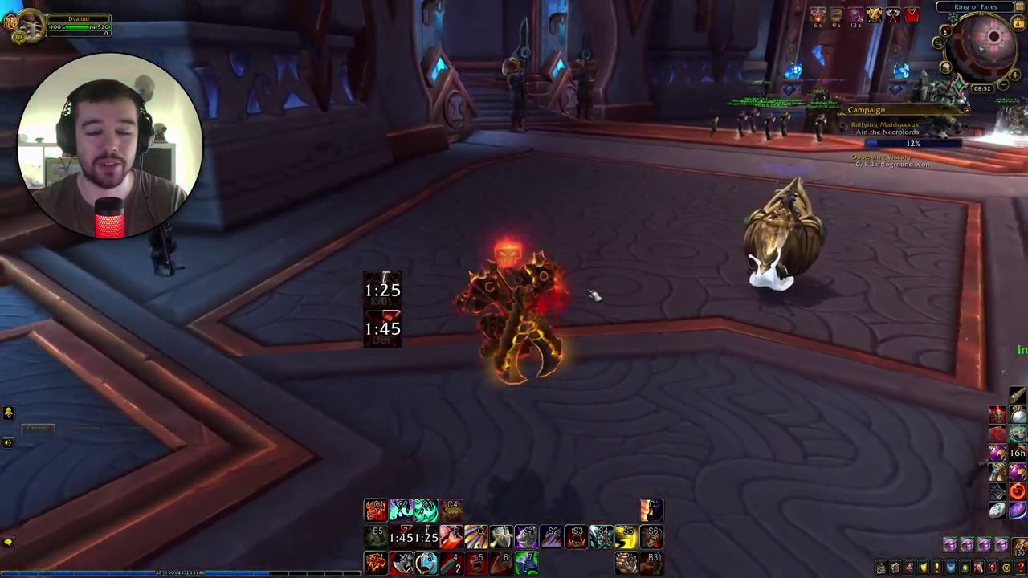
key(d)
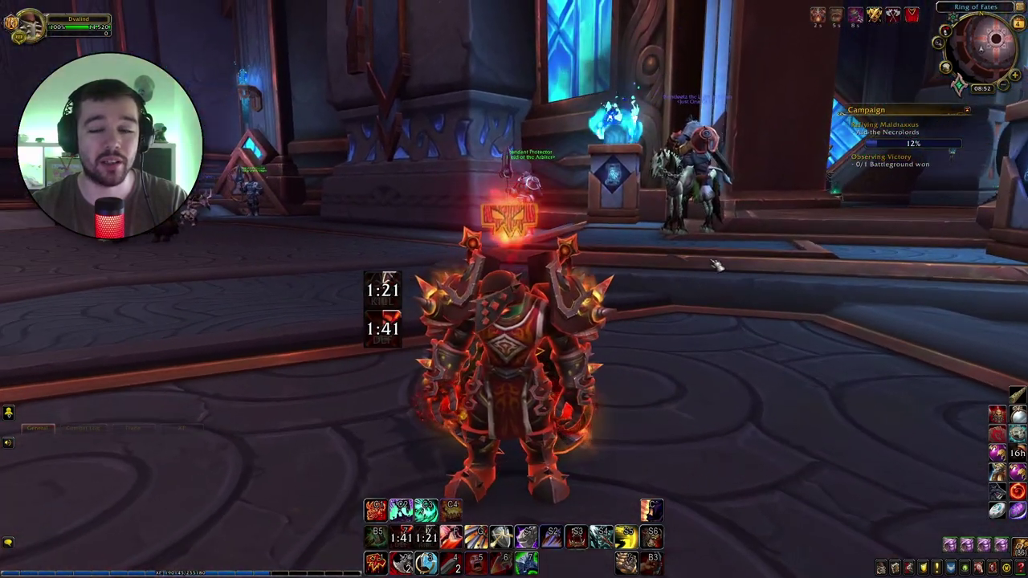
key(d)
key(d)
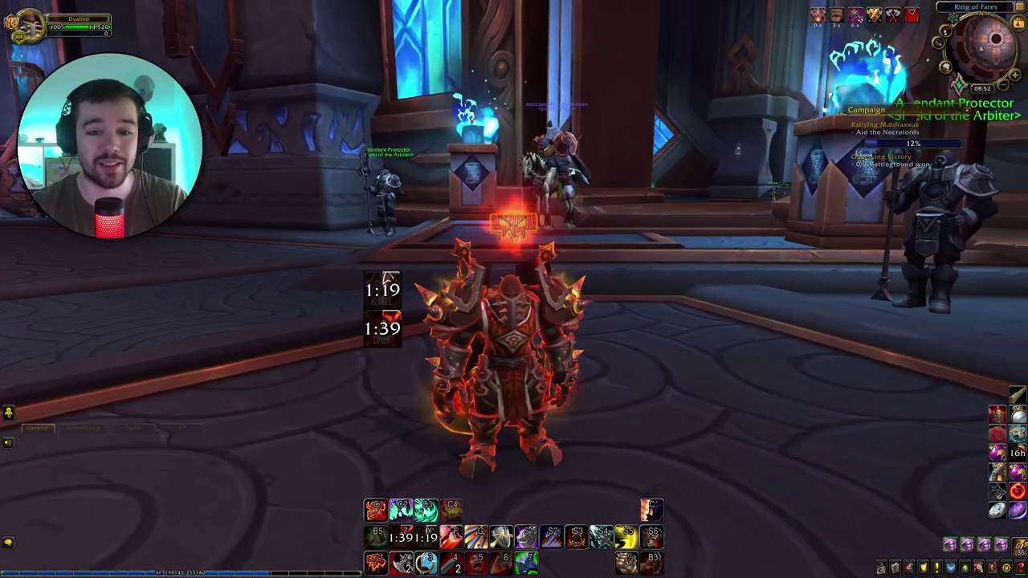
key(a)
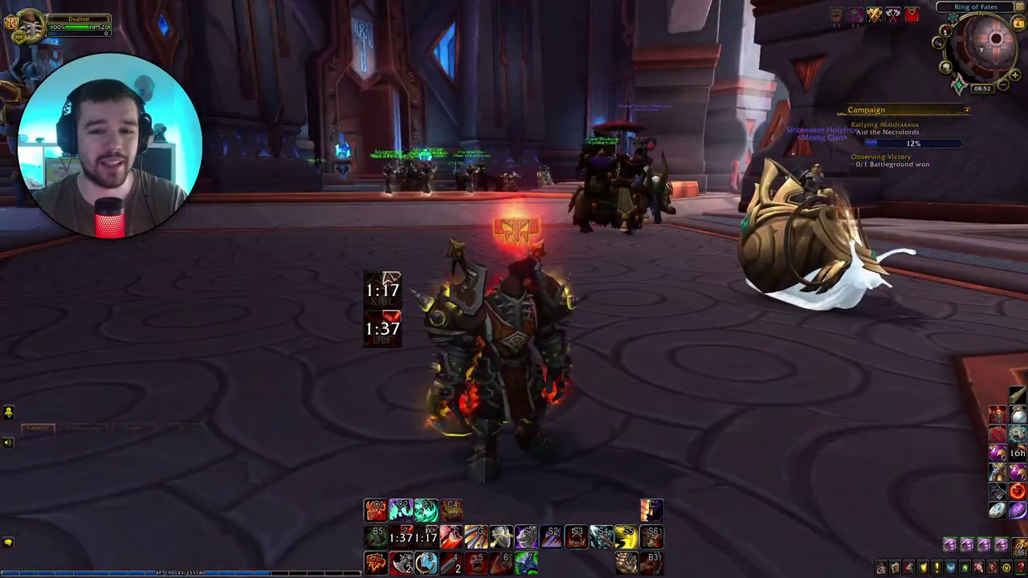
key(a)
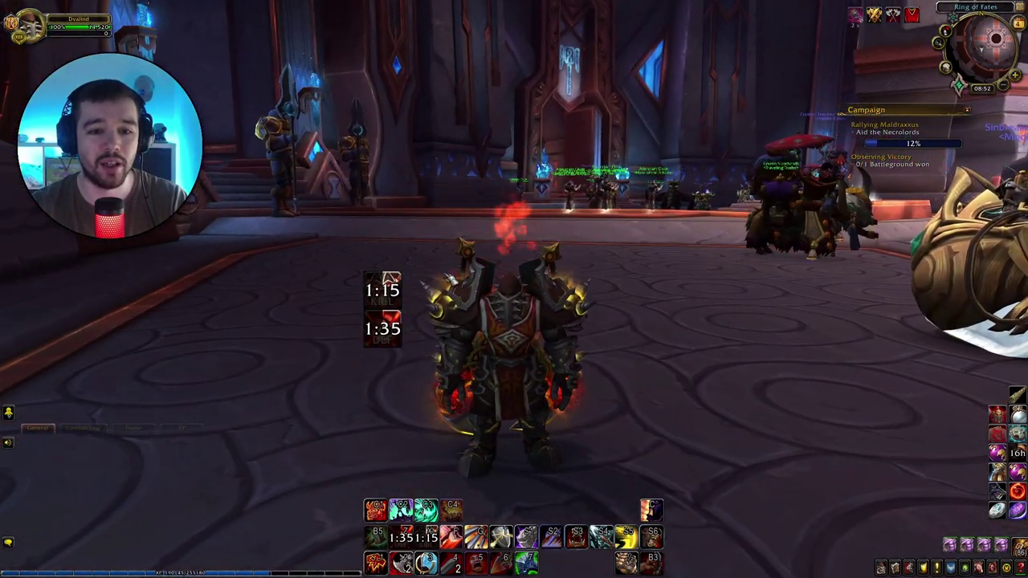
Reopen the Bartender4 options, unlock the bars, and bring up Bar 7's settings
click(938, 42)
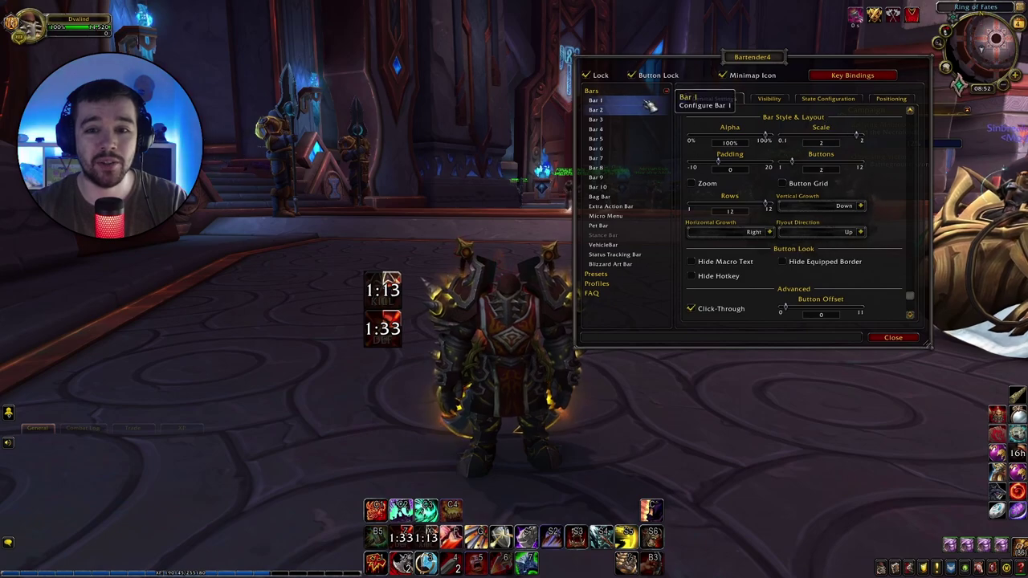
click(614, 120)
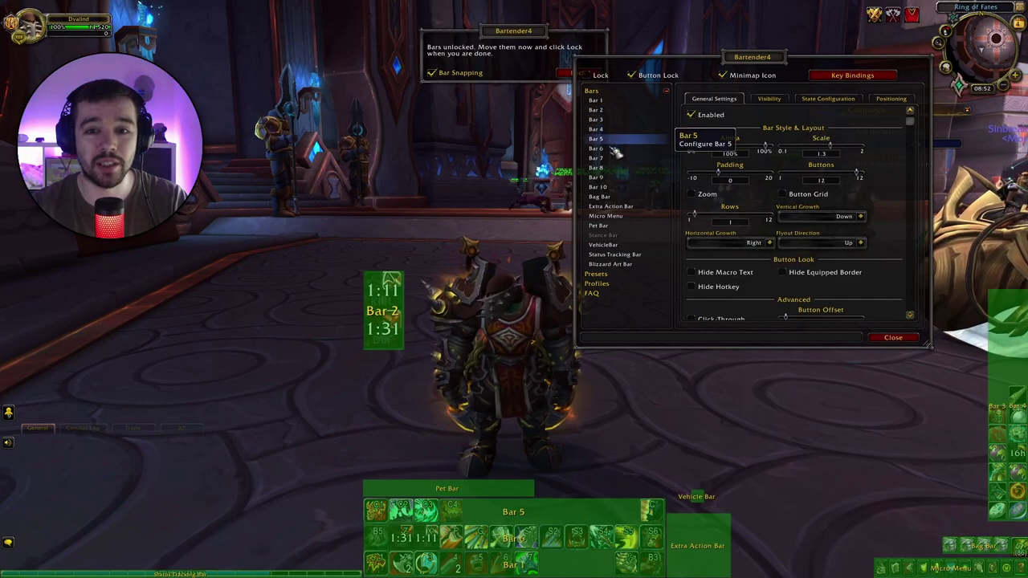
click(612, 159)
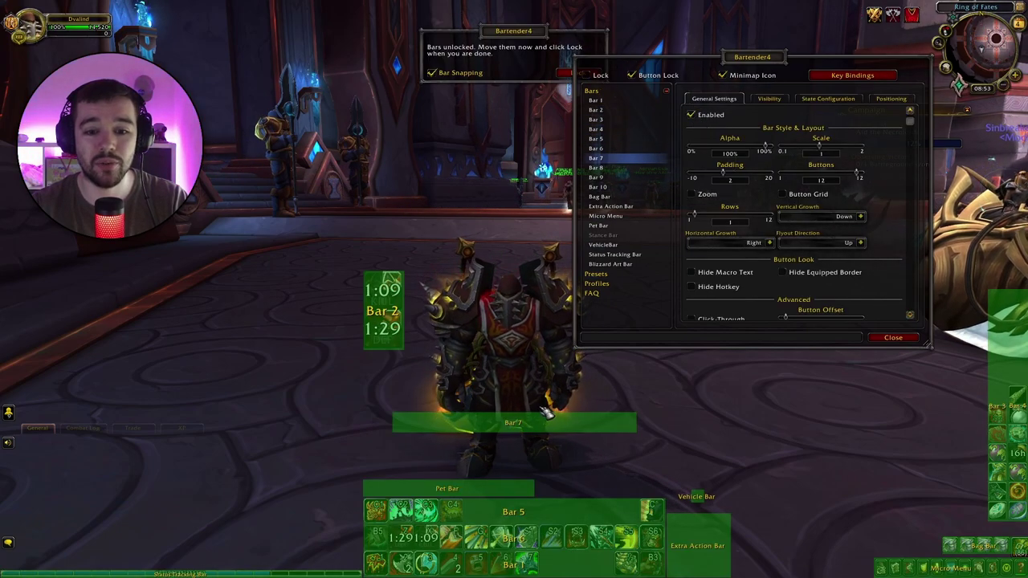